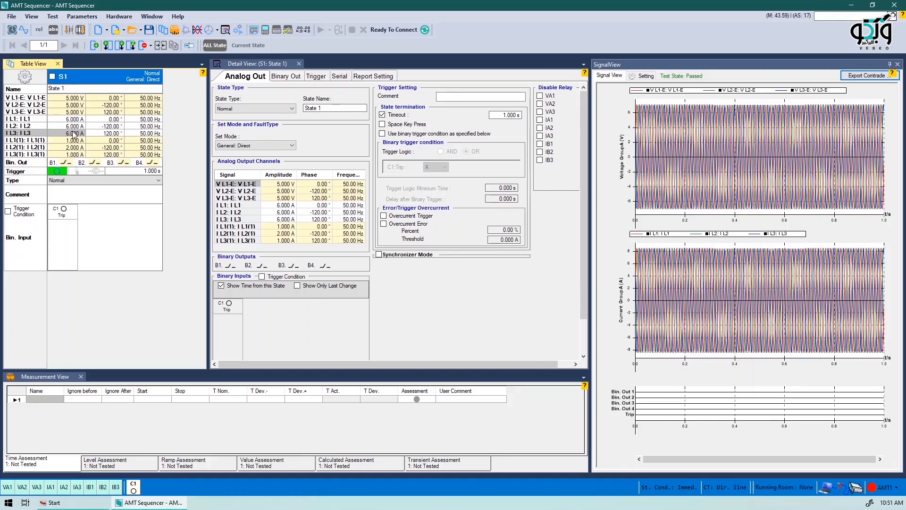
Step: Link the phase angles of voltages V L1-E to V L3-E and of currents I L1 to I L3 as equal
right_click(295, 197)
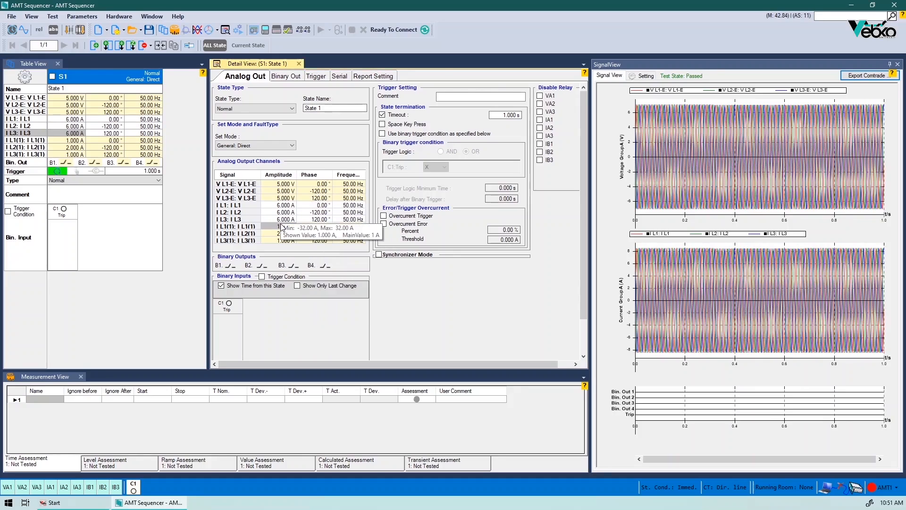
right_click(315, 184)
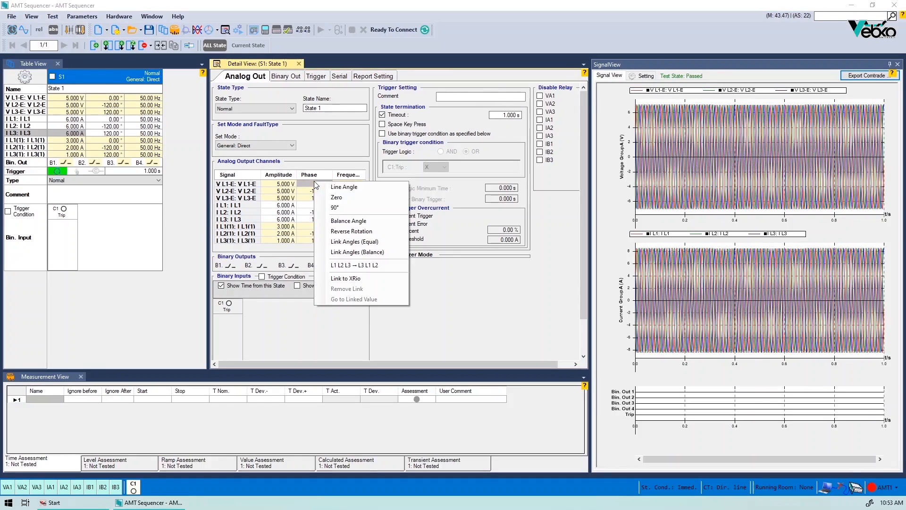
left_click(346, 242)
right_click(314, 213)
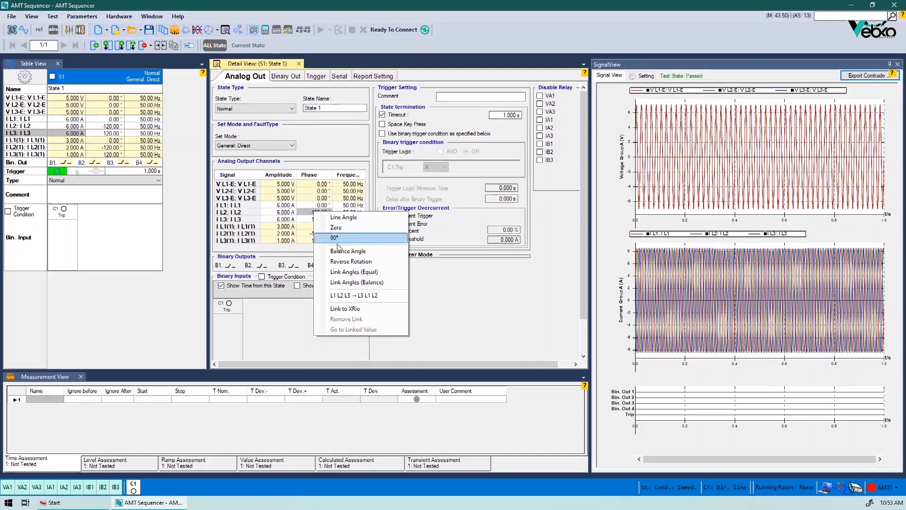
left_click(354, 272)
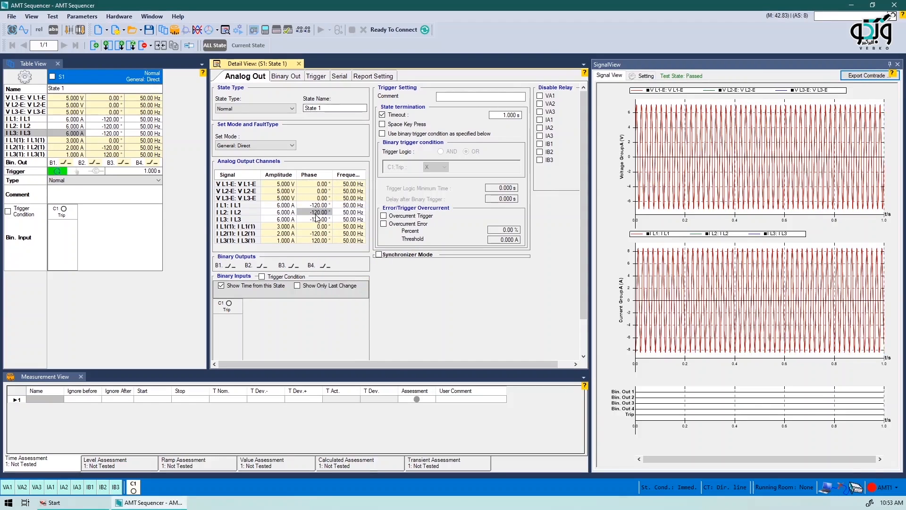
Step: Set the phase angle of the linked V L1-E to V L3-E voltages to 45°
left_click(313, 185)
type("45")
key("Return")
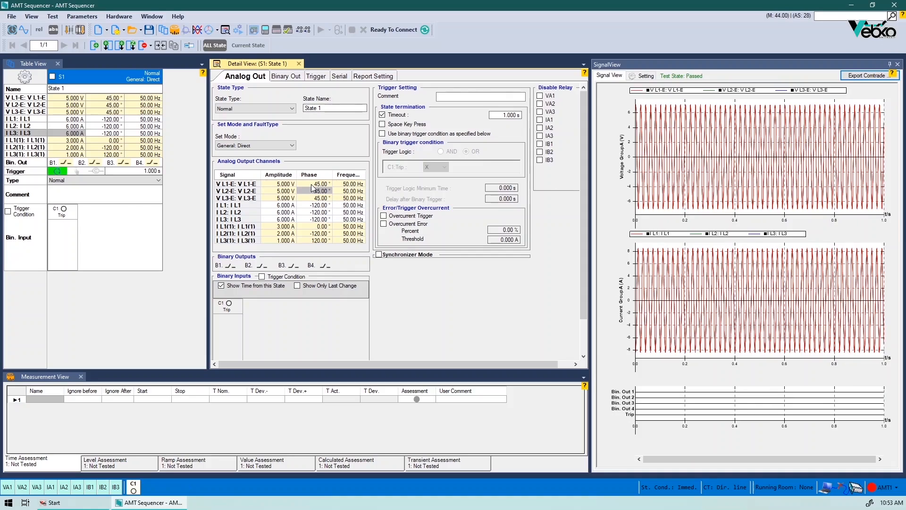
Step: Change the I L1 to I L3 phase angle link to balanced, with I L1 at 0°
right_click(315, 214)
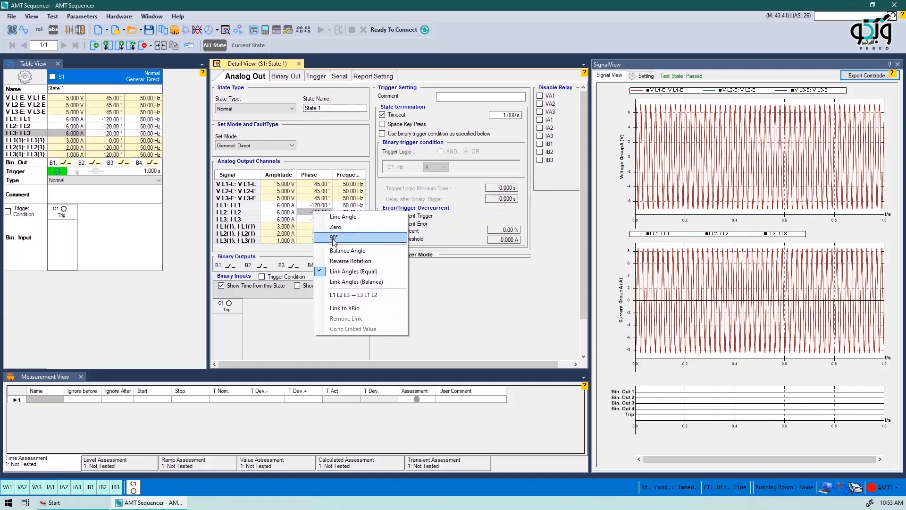
left_click(330, 281)
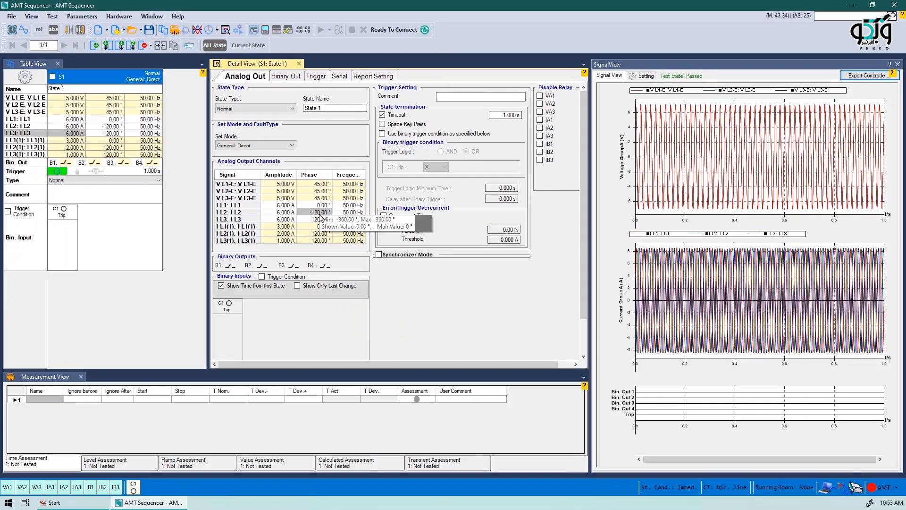
type("0")
key("Return")
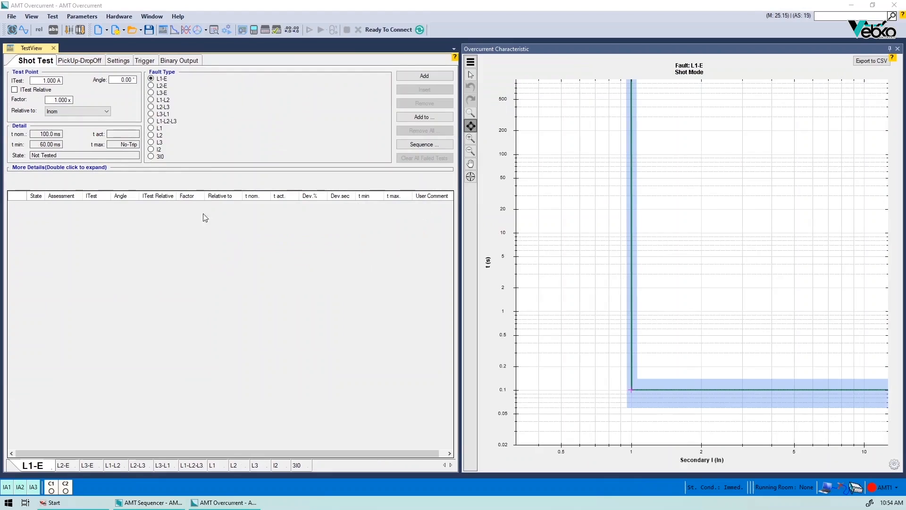
Step: In AMT Overcurrent, link the ITest current to the In parameter under the XRio device's nominal values
right_click(36, 81)
left_click(53, 87)
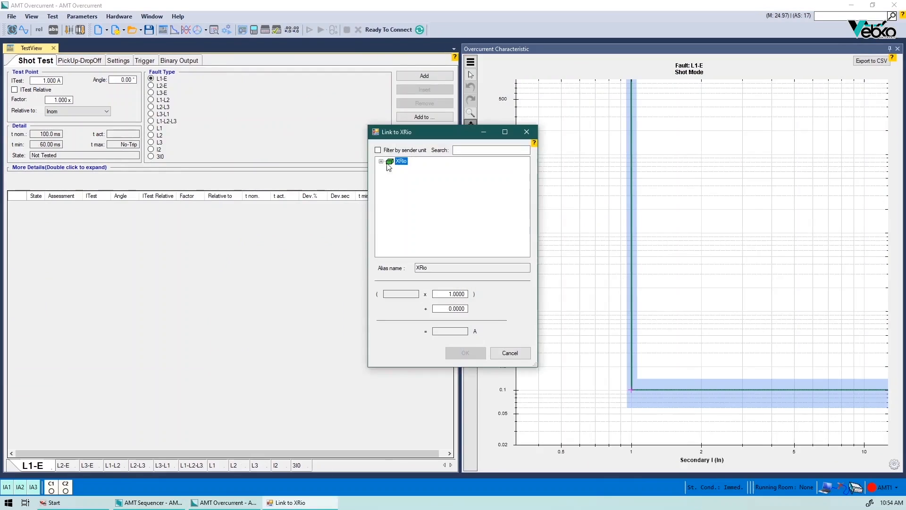
left_click(381, 161)
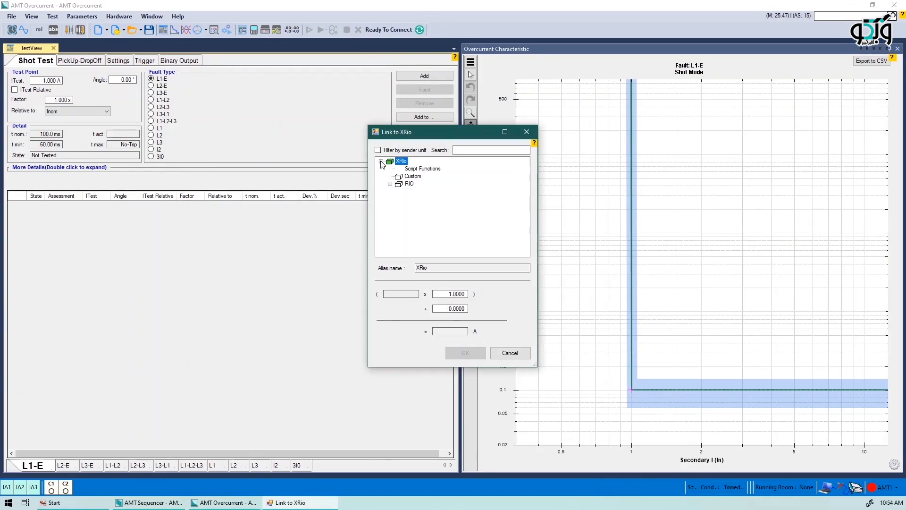
left_click(390, 184)
left_click(399, 191)
left_click(407, 214)
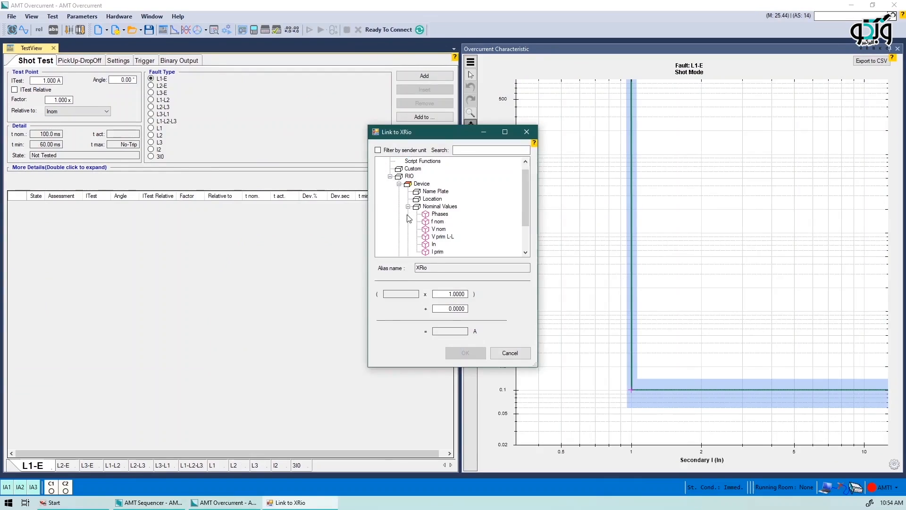
left_click(434, 244)
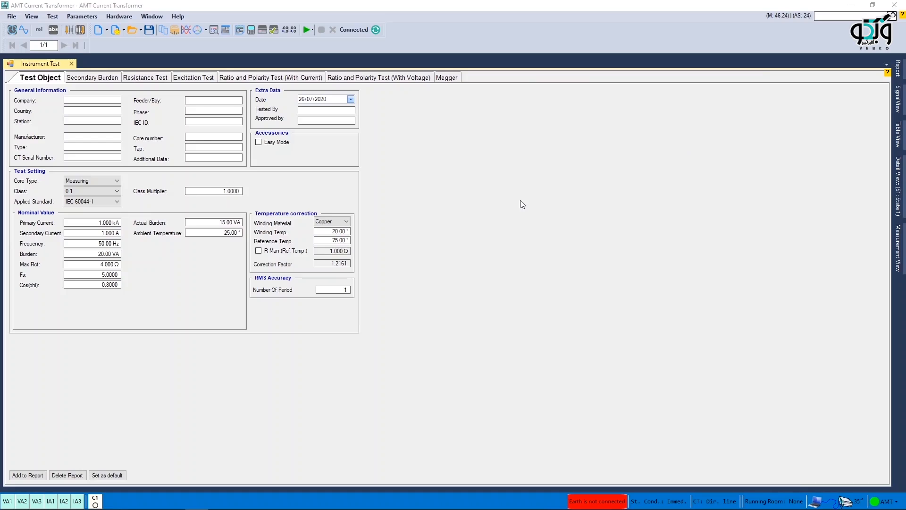
Step: In AMT Current Transformer, add the Test Object data and the Secondary Burden test to the report
left_click(28, 475)
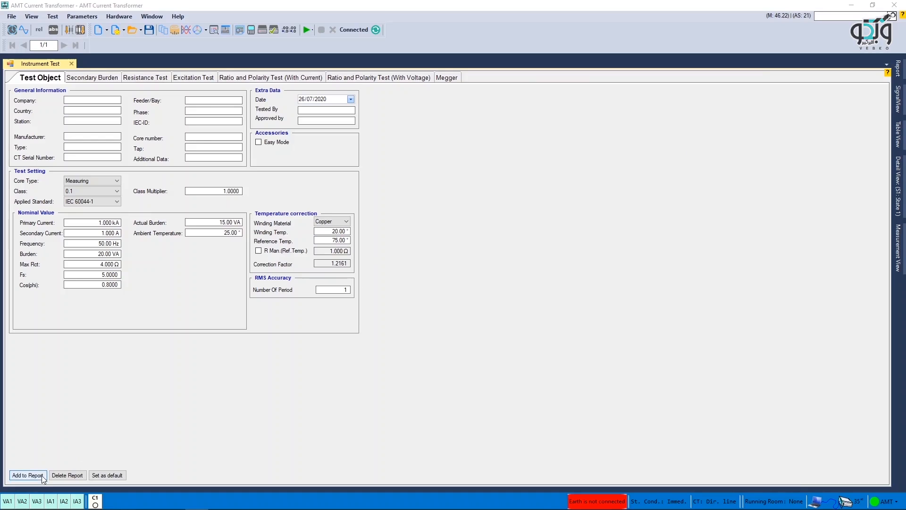
left_click(500, 292)
left_click(118, 77)
left_click(40, 476)
left_click(486, 292)
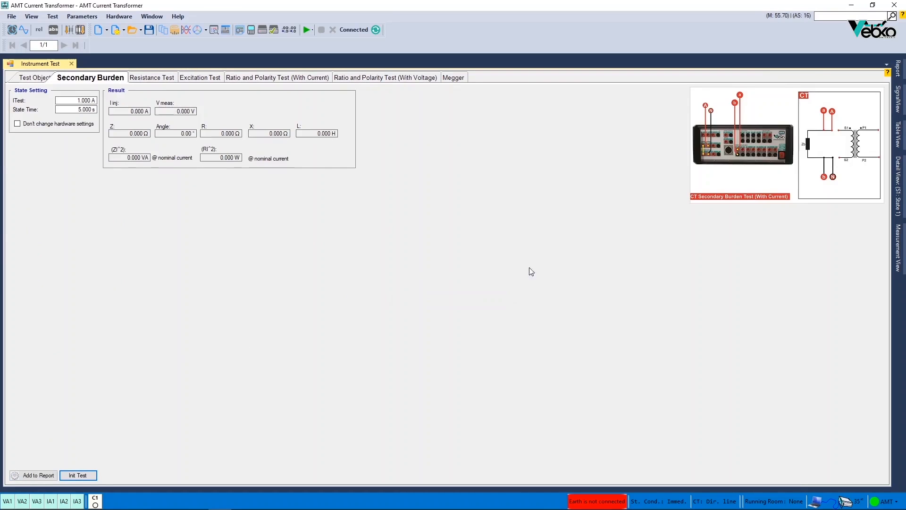
Step: Open the current transformer report, widen it, and review its test object and result sections
left_click(898, 68)
left_click_drag(585, 206, 501, 206)
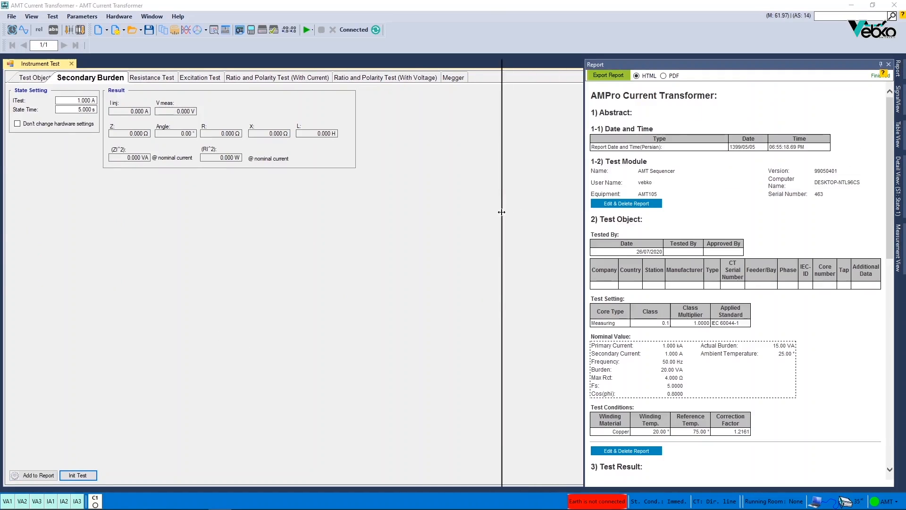
scroll(513, 216, "down", 7)
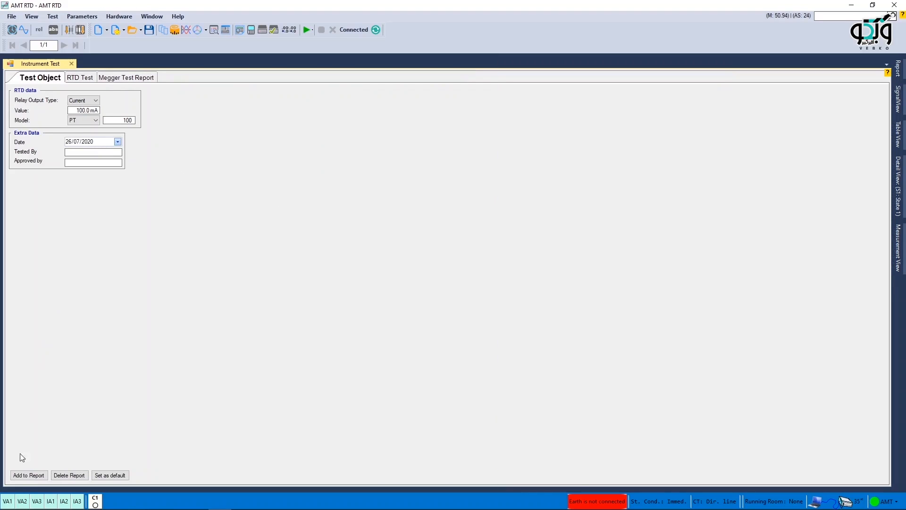
Step: In AMT RTD, add the Test Object data to the report and open the report
left_click(28, 475)
left_click(491, 290)
left_click(898, 75)
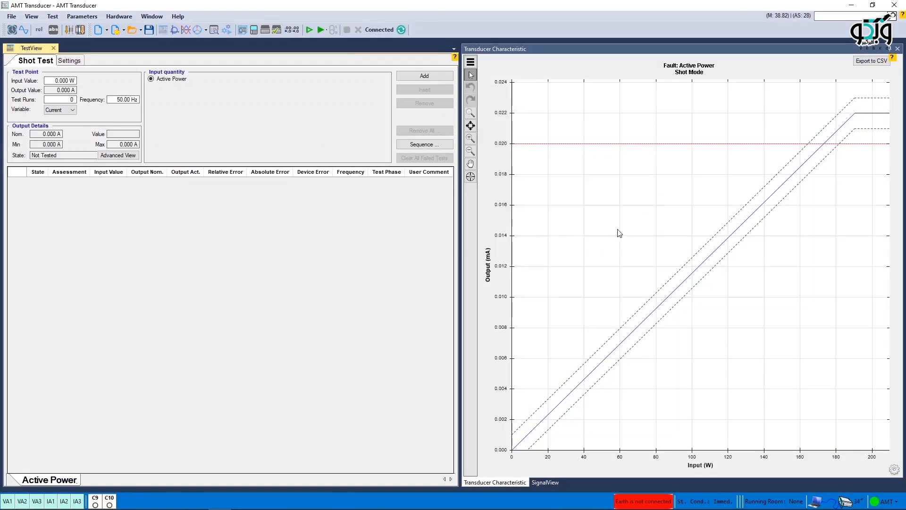
Step: In AMT Transducer, add an Active Power test point at about 49.42 W from the characteristic and run the test
left_click(602, 284)
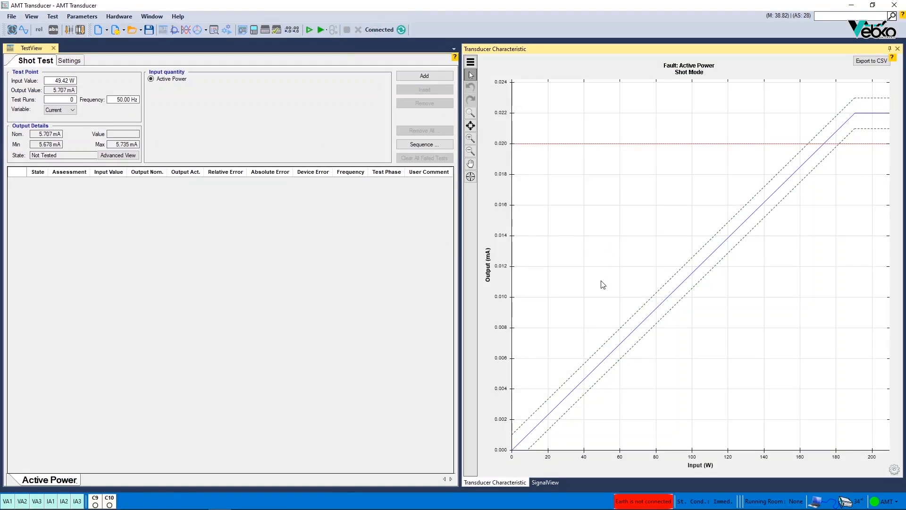
left_click(417, 76)
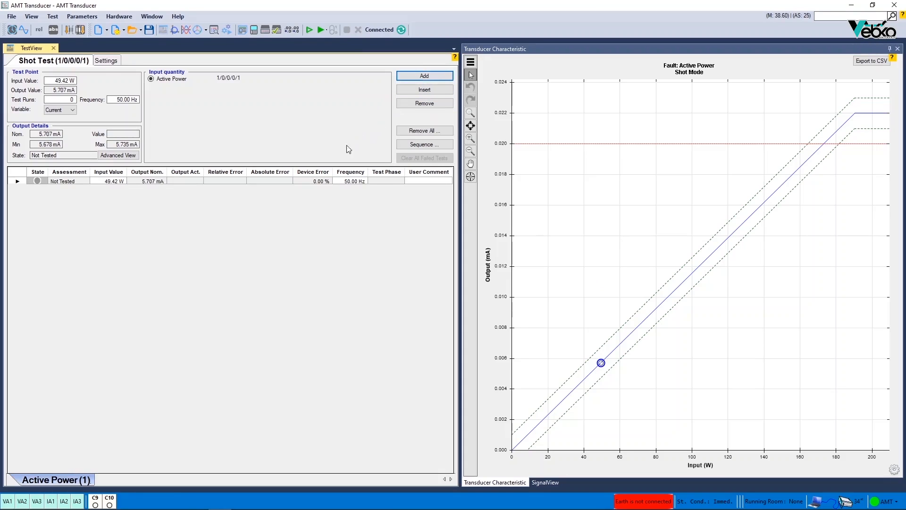
left_click(316, 182)
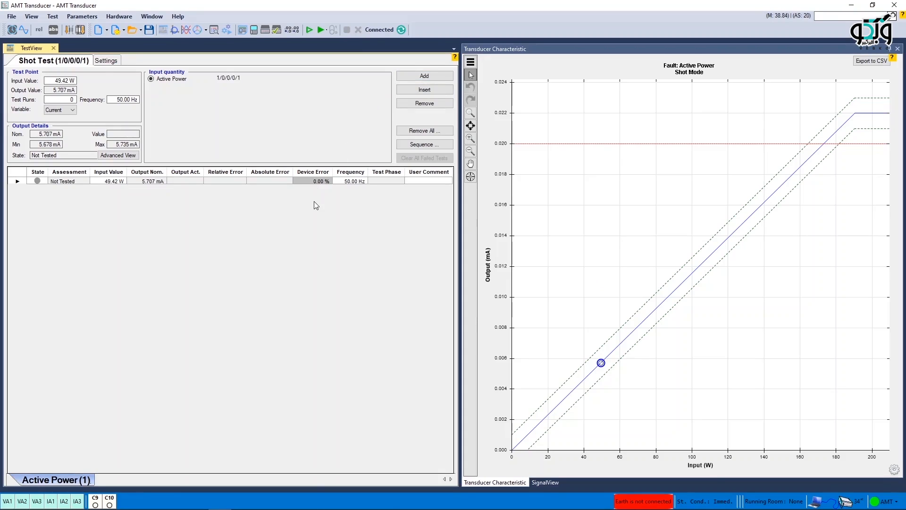
left_click(320, 30)
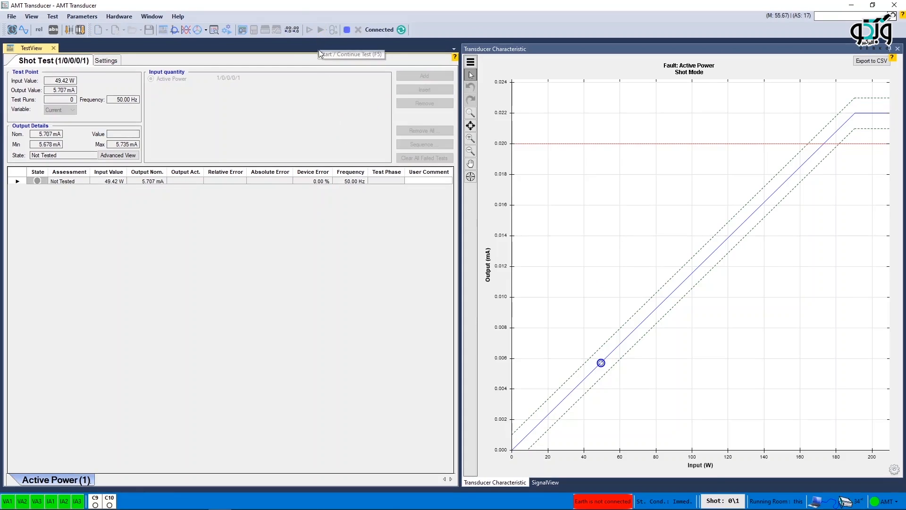
Step: Examine the transducer test's signals and results, and open the advanced view of the output details
left_click(557, 484)
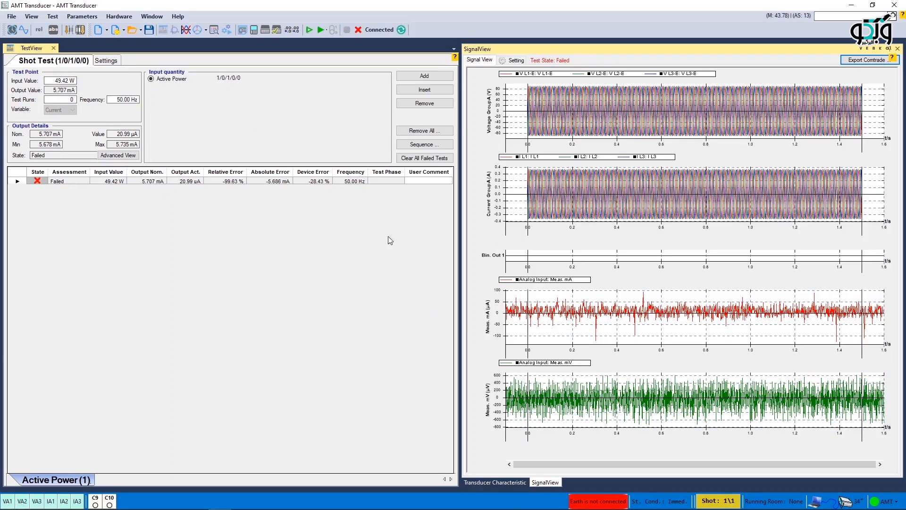
mouse_move(180, 184)
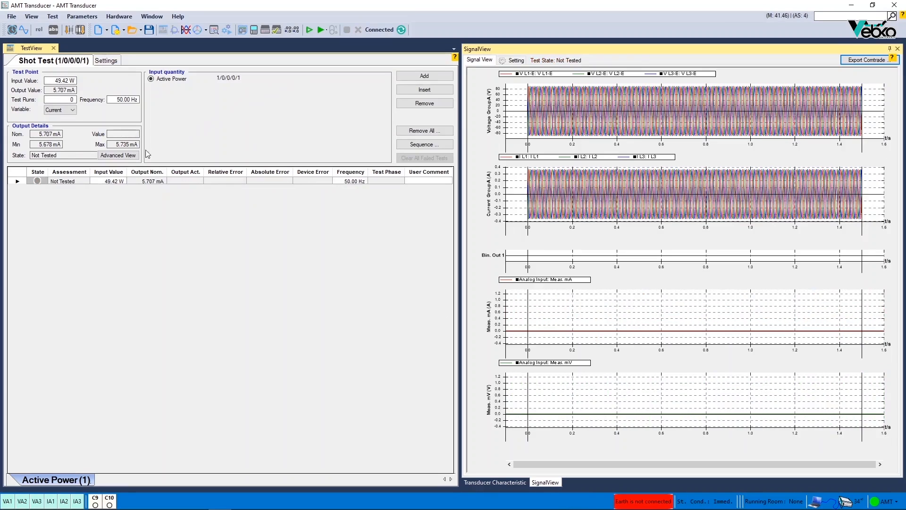
left_click(118, 155)
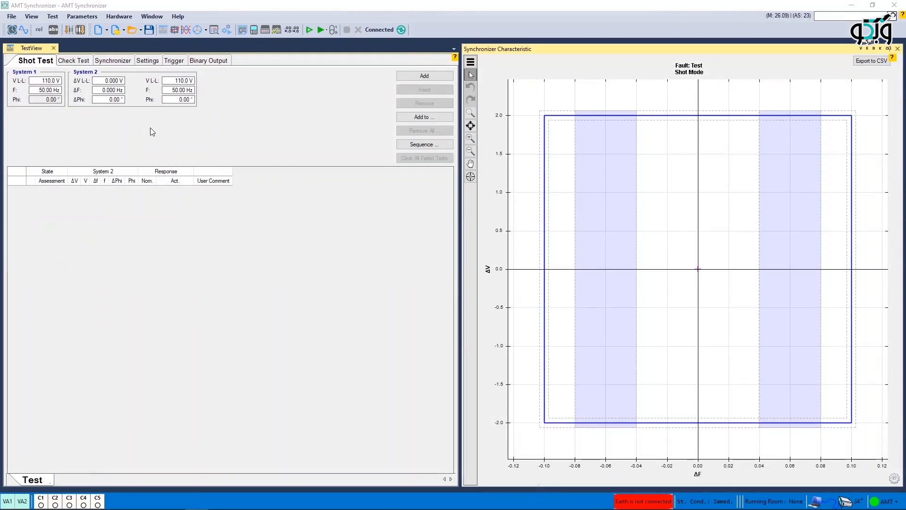
Step: In AMT Synchronizer, show the trigger settings and the time-signal view
left_click(174, 61)
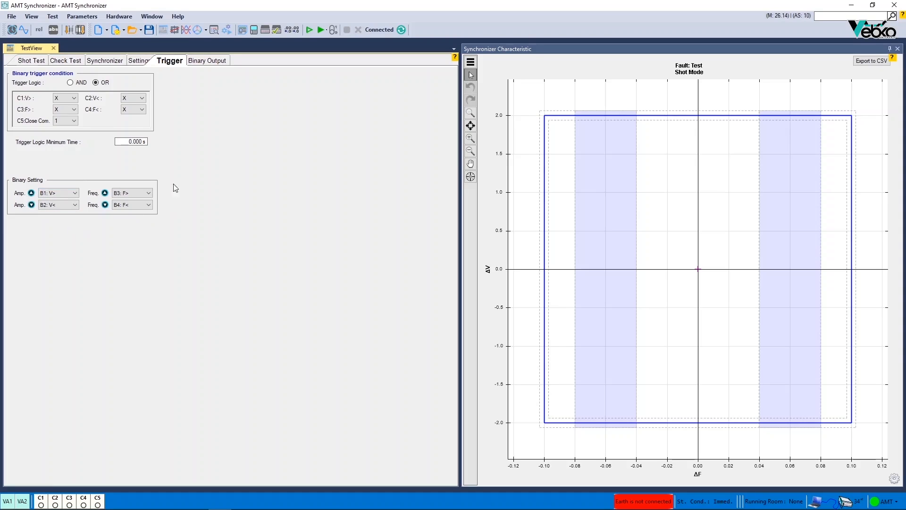
left_click(188, 30)
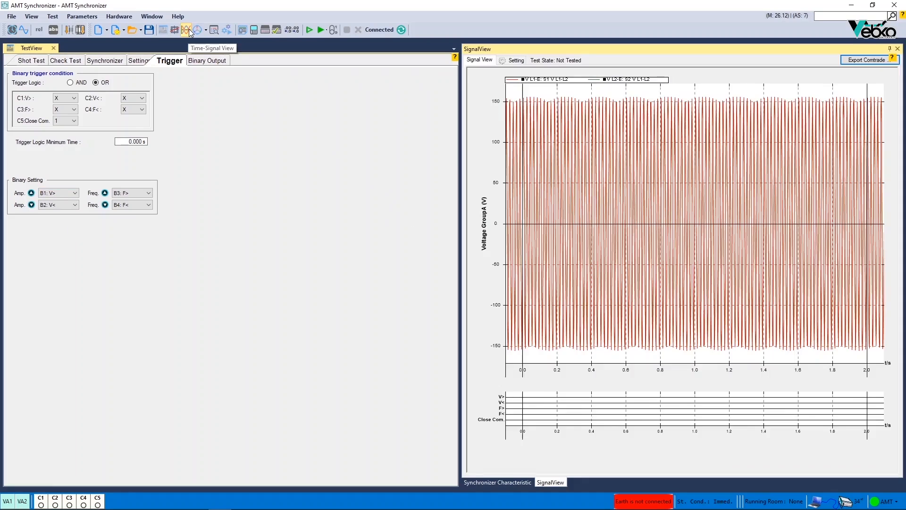
Step: Enable Show Actual Value for the voltage and current output signals in the hardware configuration, and return to the synchronizer characteristic
left_click(266, 30)
left_click(612, 169)
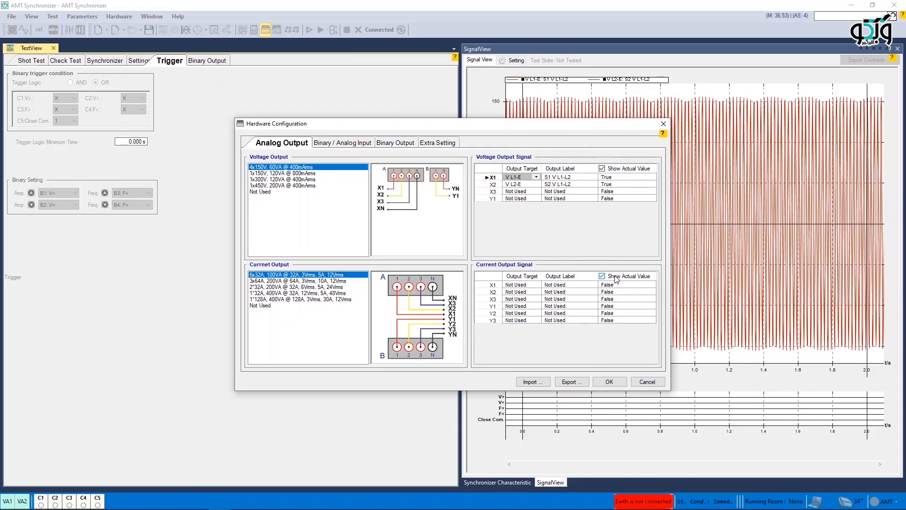
left_click(609, 382)
left_click(503, 483)
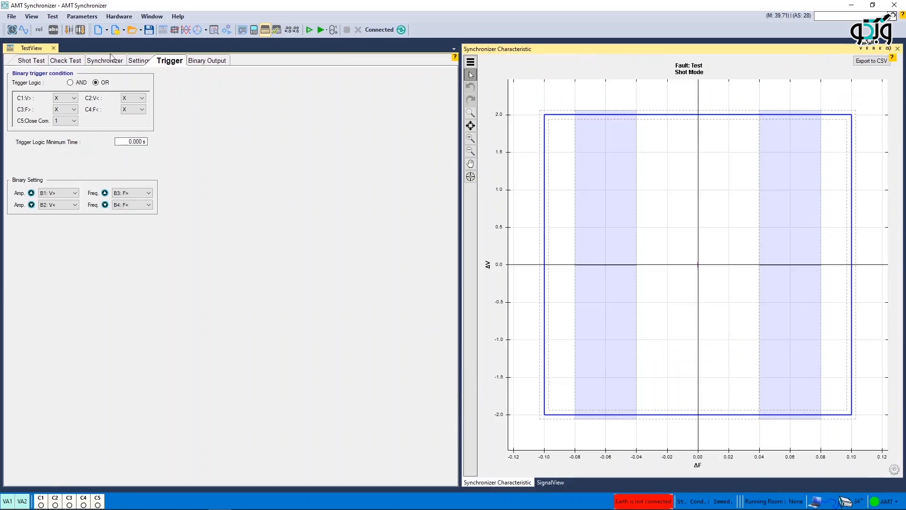
Step: Add a shot test point at about ΔV 657.6 mV and ΔF -41.40 mHz from the characteristic and run the test
left_click(43, 61)
left_click(634, 215)
left_click(404, 78)
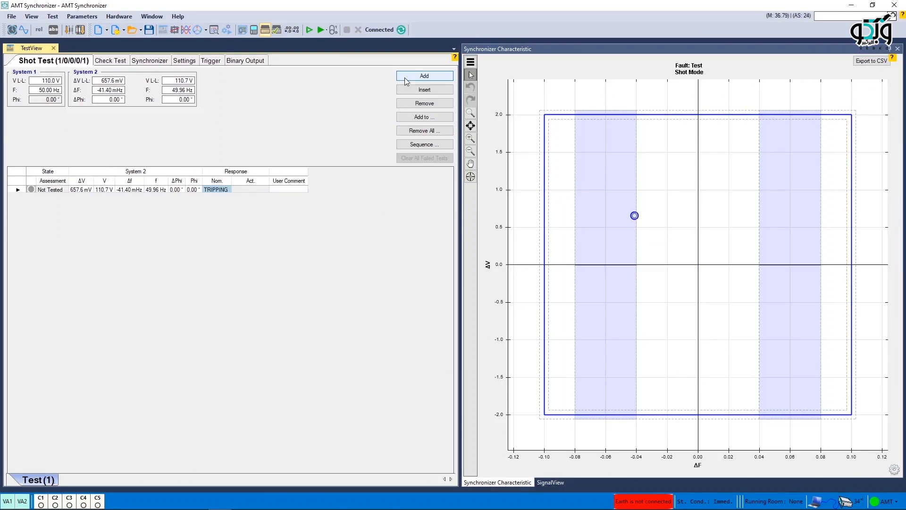
left_click(321, 30)
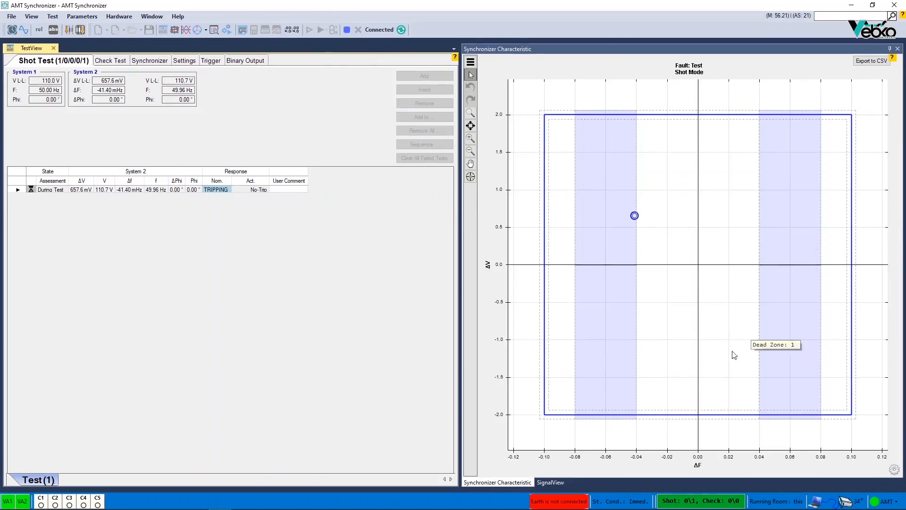
Step: Examine the nominal and actual voltage waveforms of both systems up close in the signal view
left_click(553, 482)
scroll(668, 245, "up", 5)
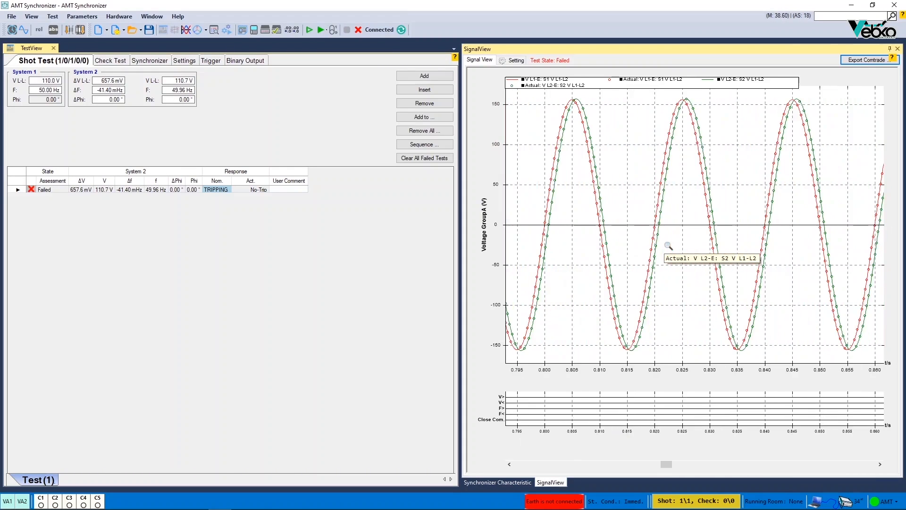
Step: Compare the Shot Test, Check Test and Synchronizer test settings alongside the synchronizer characteristic
left_click(110, 61)
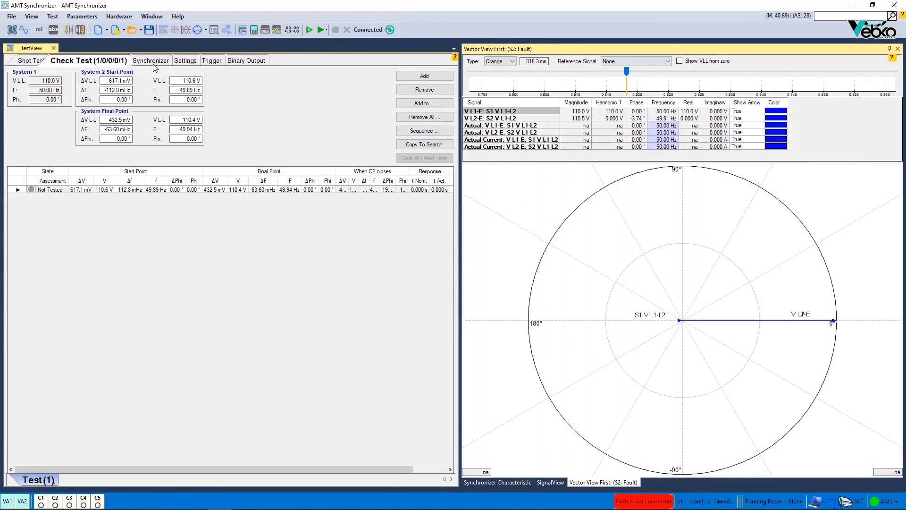
left_click(154, 65)
left_click(496, 482)
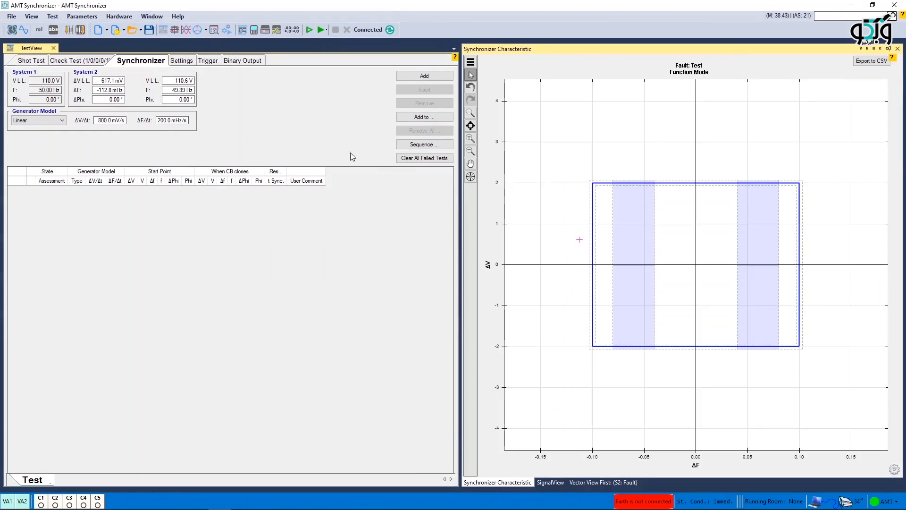
left_click(46, 63)
left_click(71, 62)
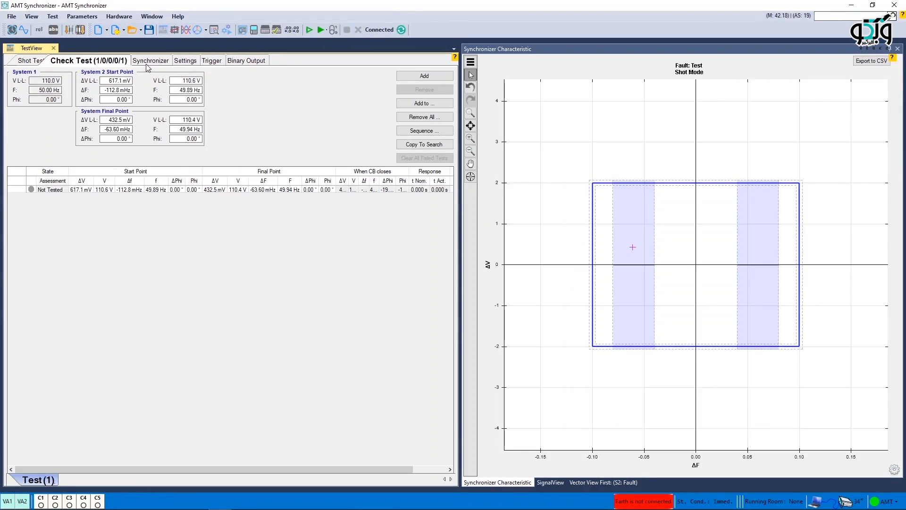
left_click(150, 63)
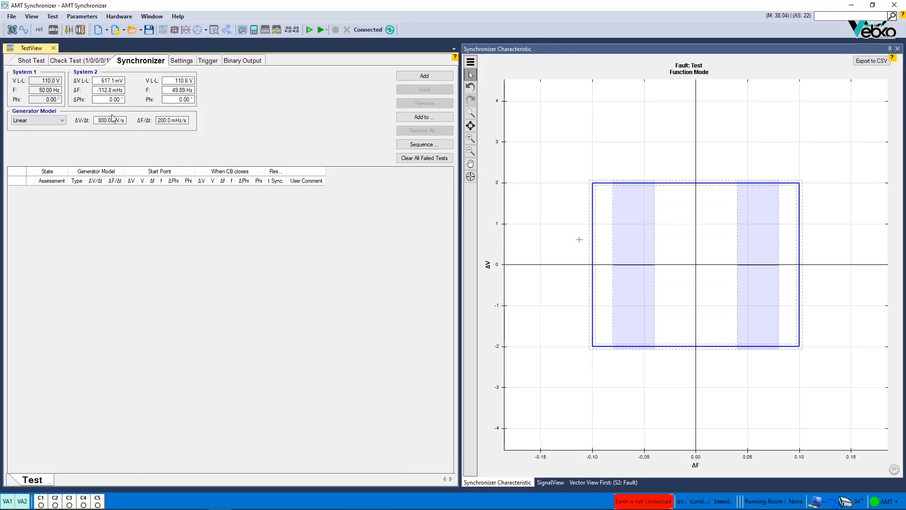
Step: Open the AMProSynchronizer test file from the desktop without saving the current room and hardware configuration changes
left_click(12, 16)
left_click(35, 52)
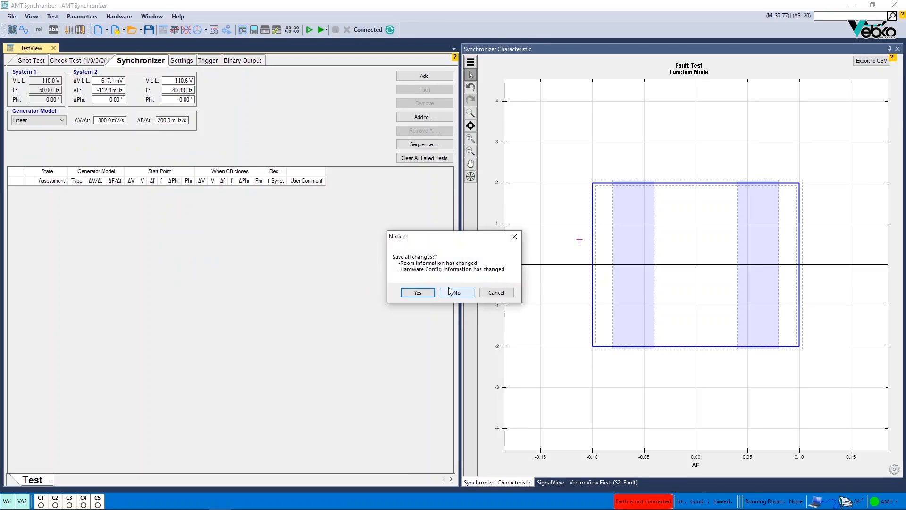
left_click(457, 292)
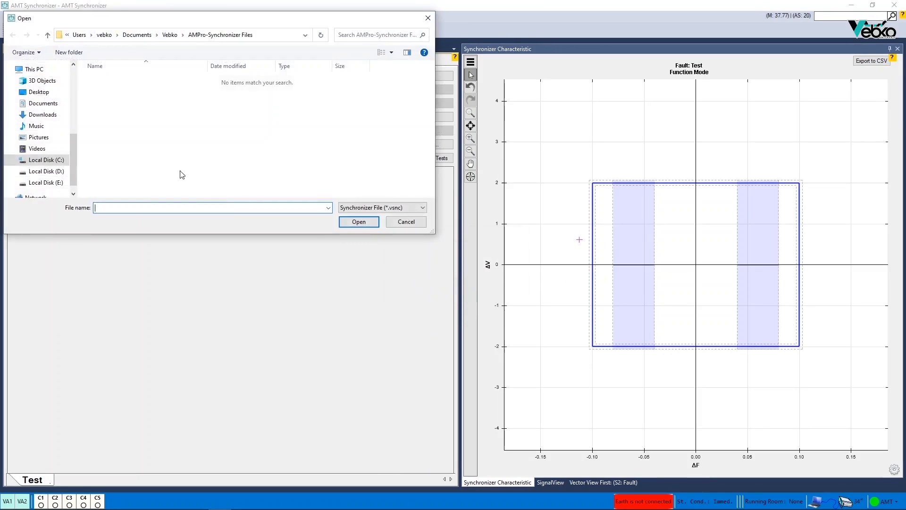
left_click(39, 92)
left_click(141, 78)
left_click(359, 222)
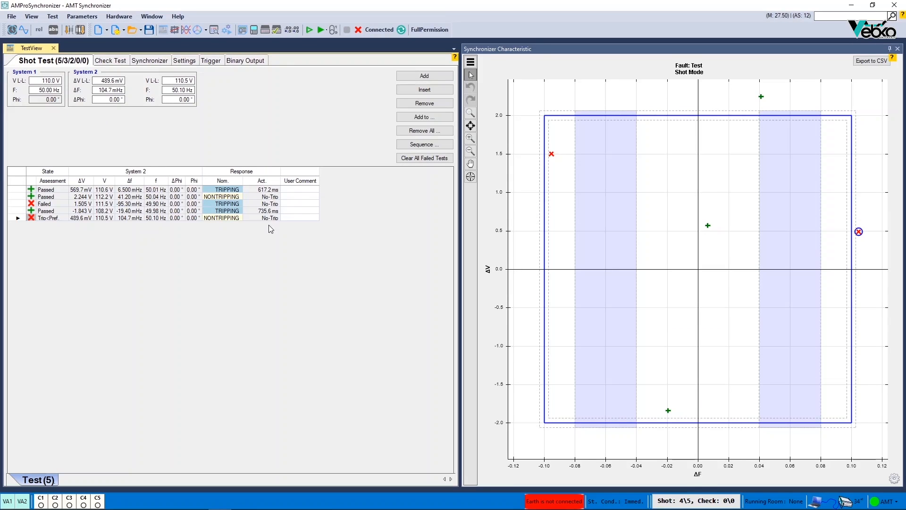
Step: Enter 155 as the user comment for the first shot test result
left_click(297, 188)
left_click(298, 187)
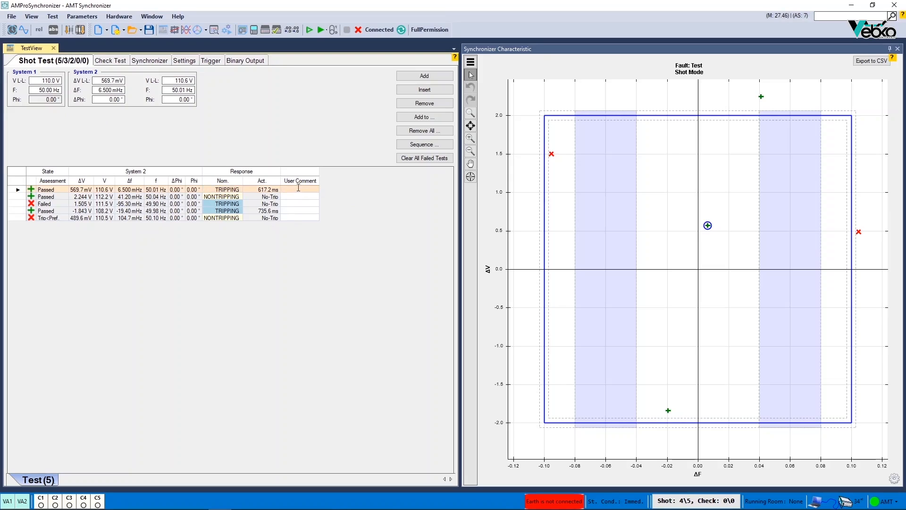
type("155")
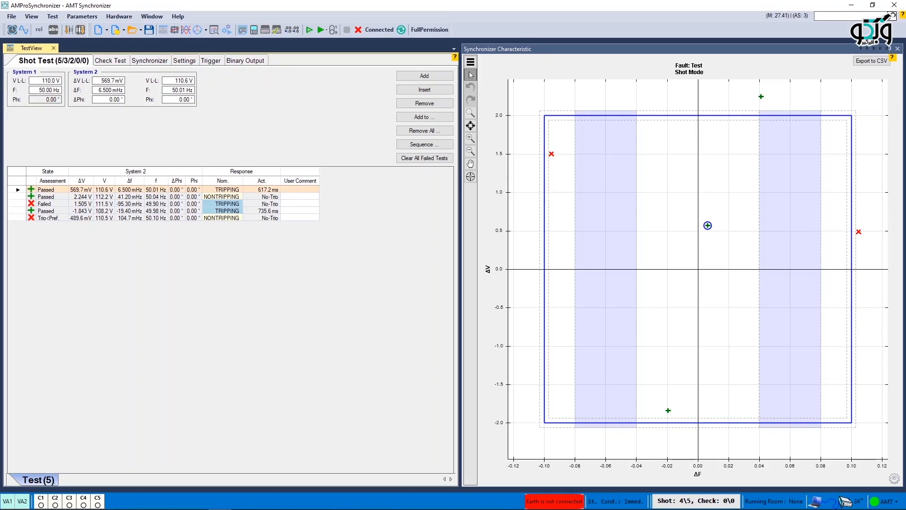
key("Return")
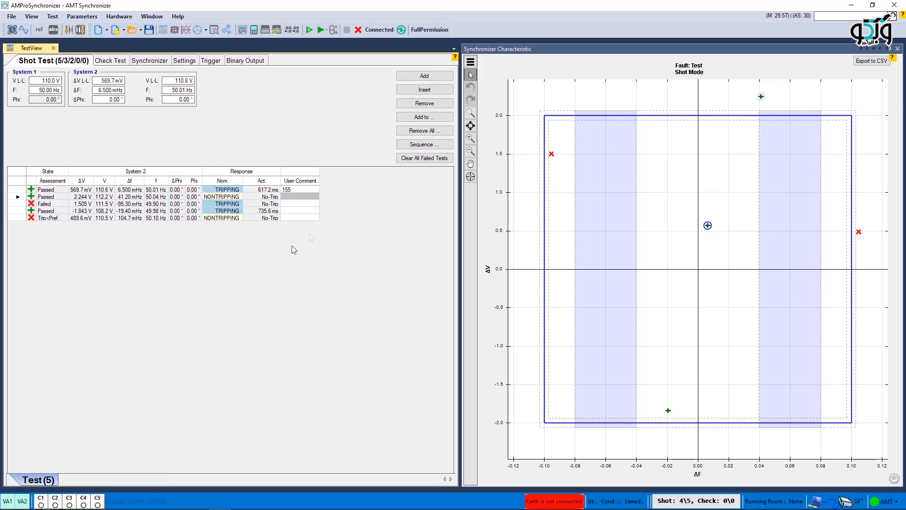
Step: Review the Check Test and Synchronizer pages of the opened test and return towards the other test pages
left_click(108, 61)
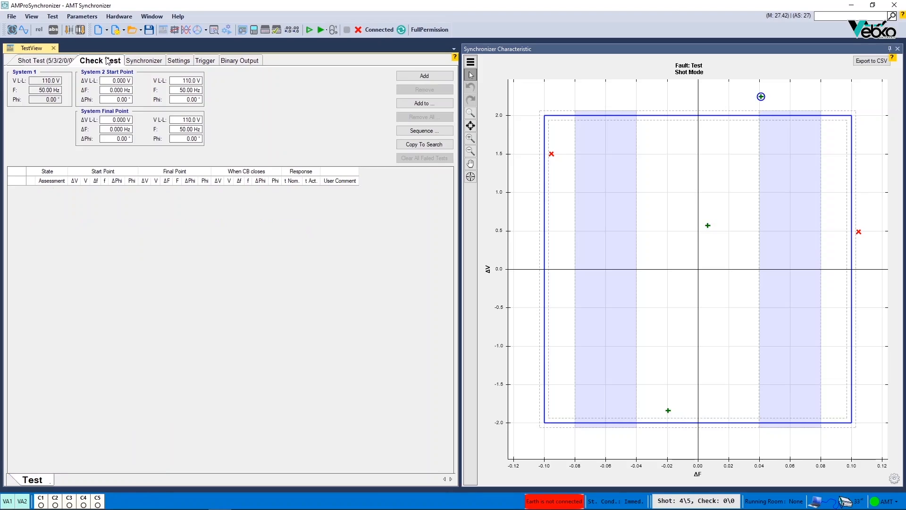
left_click(151, 62)
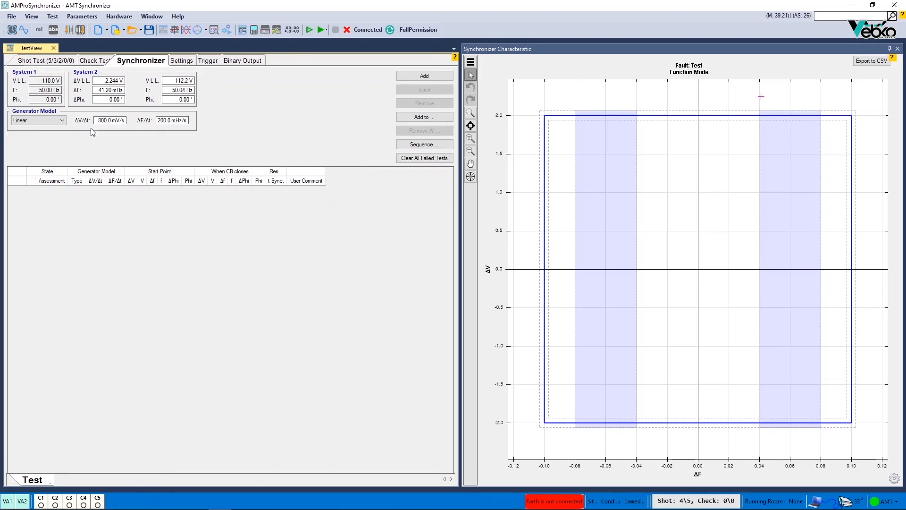
left_click(91, 62)
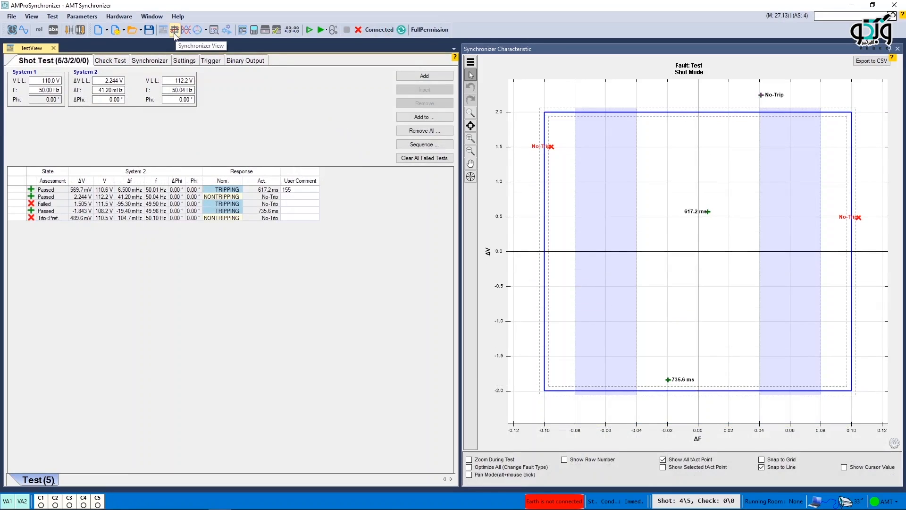
Step: Bring up the Synchronizer View and compare the characteristic in Check Test and Shot Test modes
left_click(32, 16)
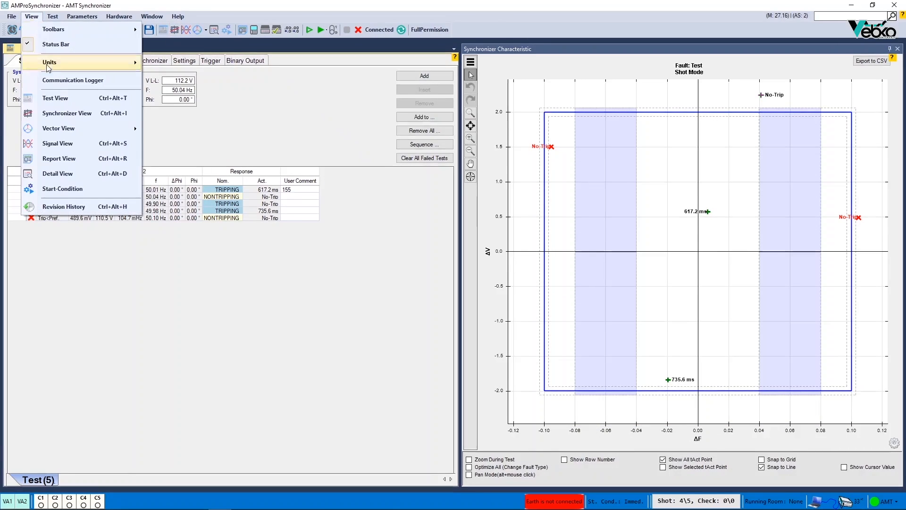
left_click(72, 115)
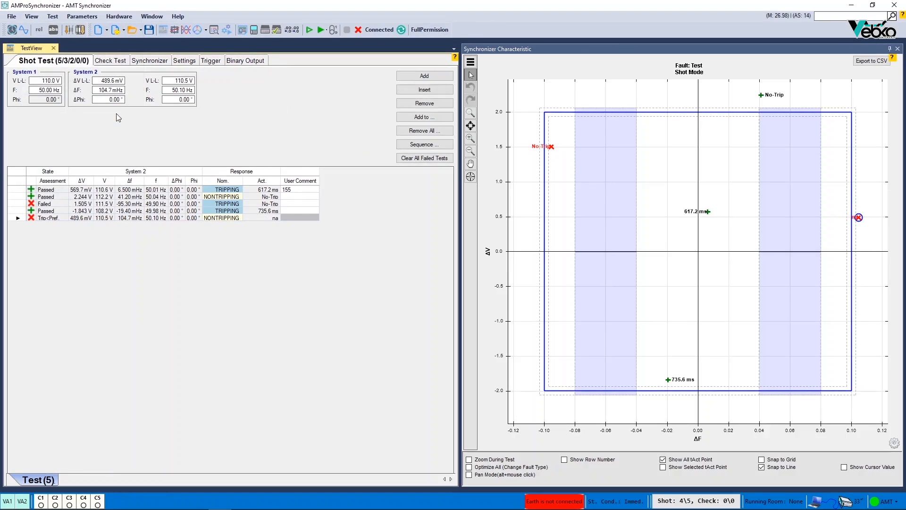
left_click(111, 61)
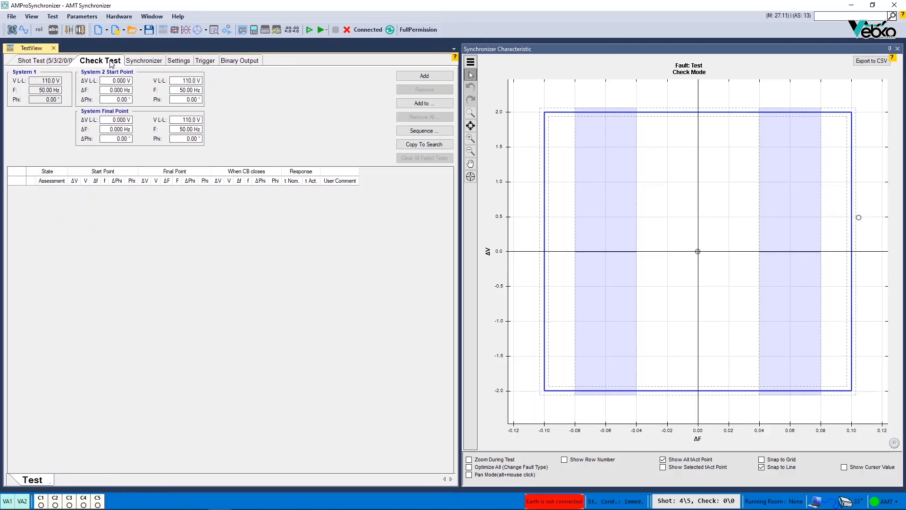
left_click(54, 64)
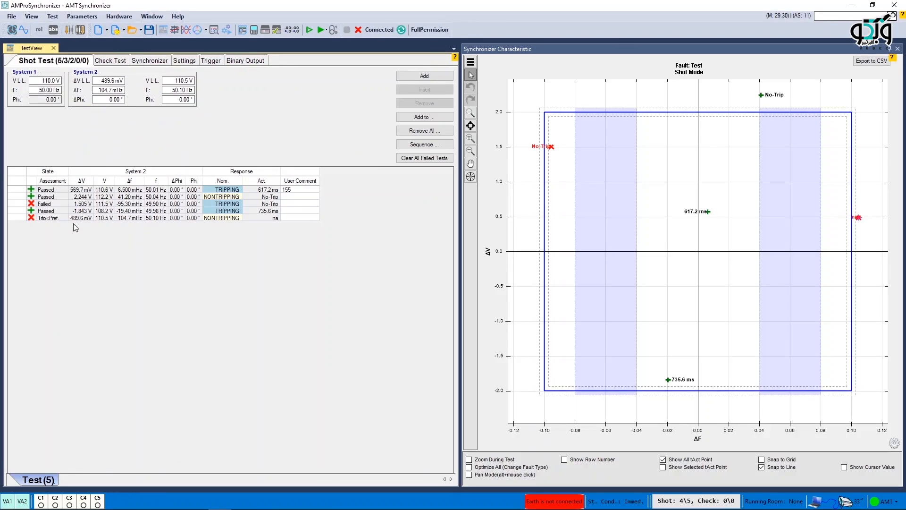
Step: Recalculate the last shot test point at ΔV 489.6 mV and ΔF 104.7 mHz, and deselect it
left_click(23, 217)
right_click(20, 217)
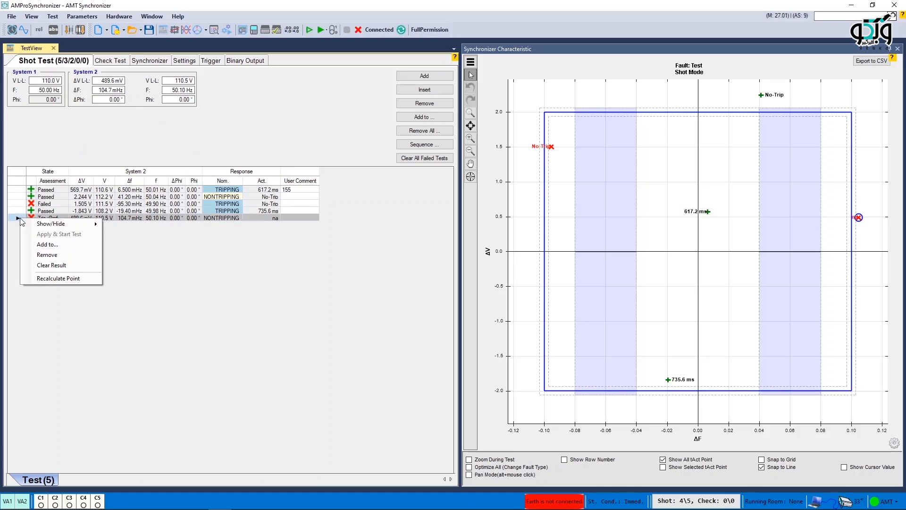
left_click(60, 280)
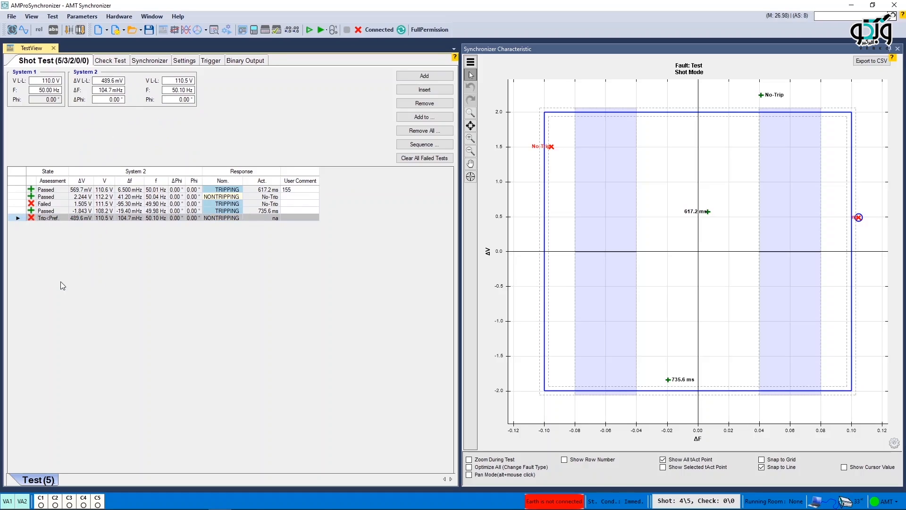
left_click(309, 244)
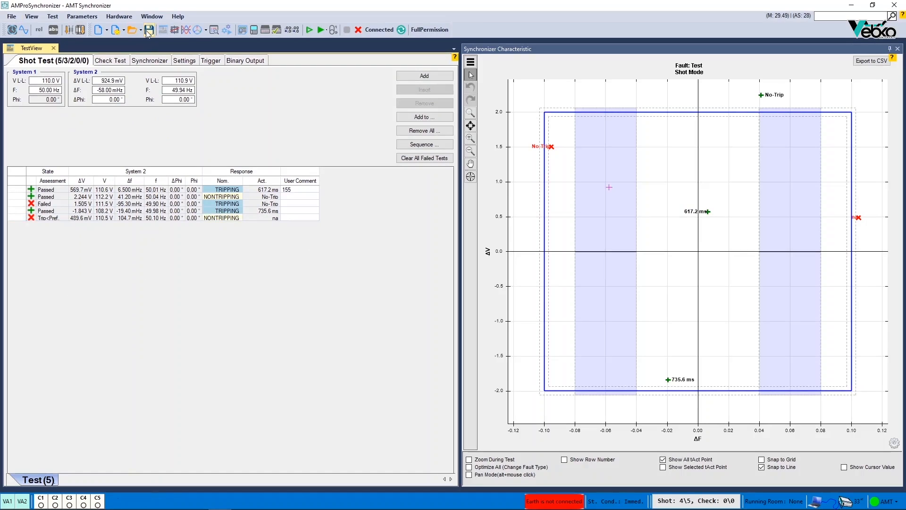
Step: Reopen the AMProSynchronizer test file
left_click(11, 17)
left_click(41, 67)
left_click(147, 80)
left_click(360, 222)
Step: Sequence the synchronizer test point at ΔV 1.487 V and ΔF -112.3 mHz, and open and accept the general test object settings
left_click(449, 144)
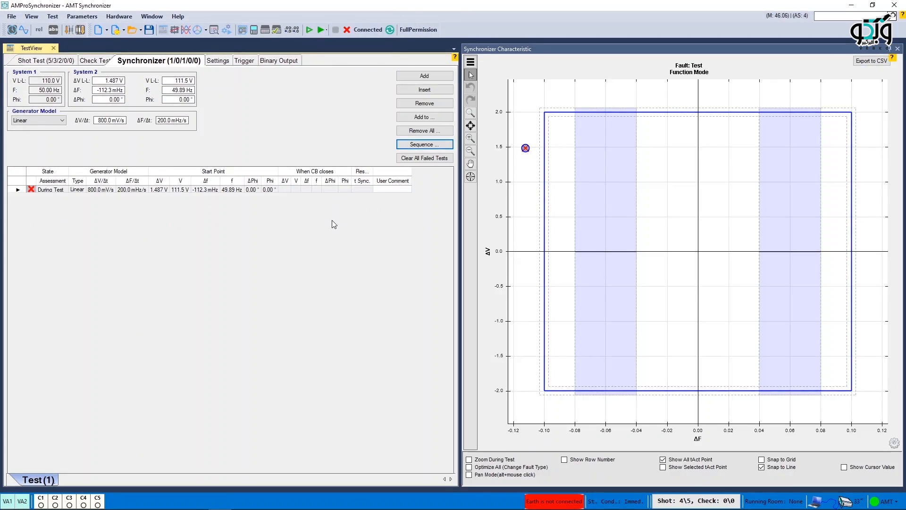
left_click(254, 29)
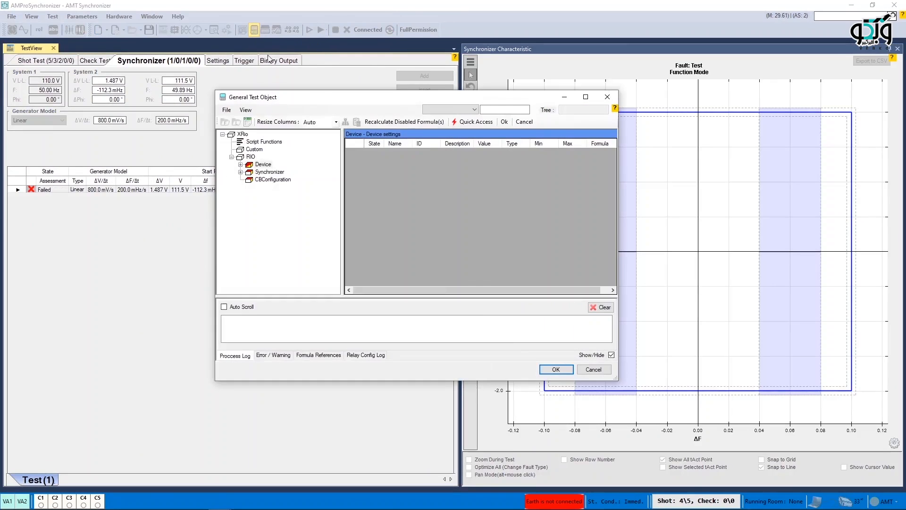
left_click(554, 370)
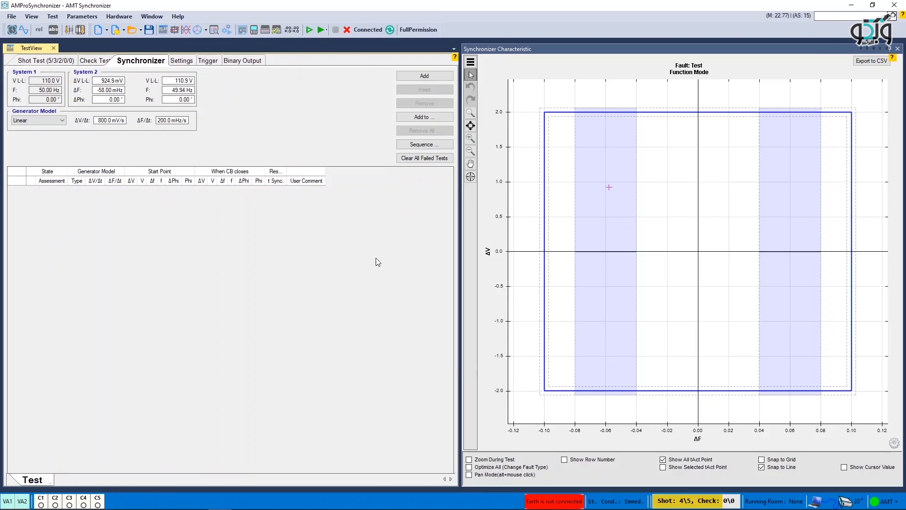
Step: Run the synchronizer test from ΔV 491.2 mV and ΔF -83.80 mHz, and compare it with the Check Test and Shot Test pages
left_click(321, 30)
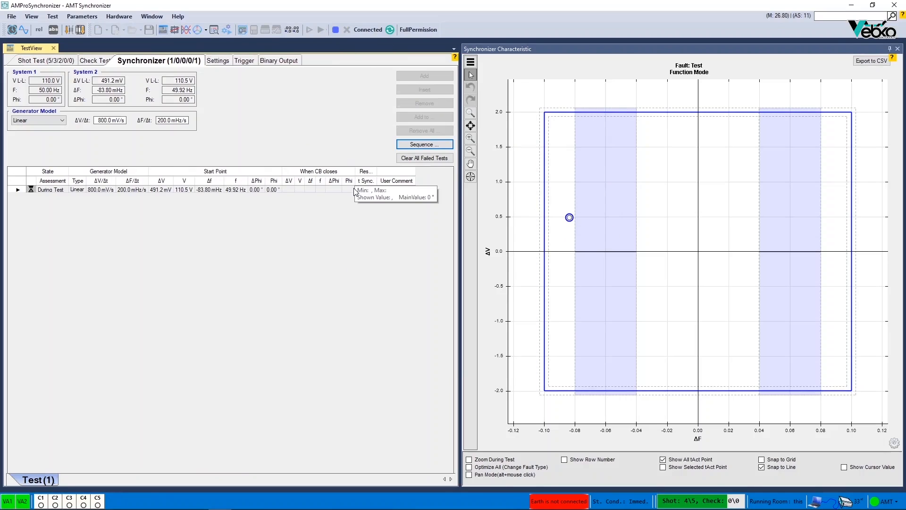
left_click(88, 61)
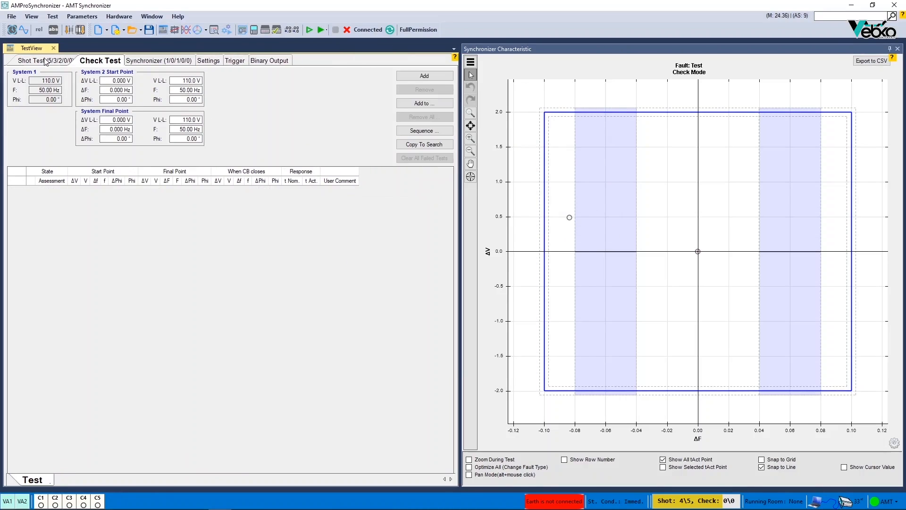
left_click(46, 61)
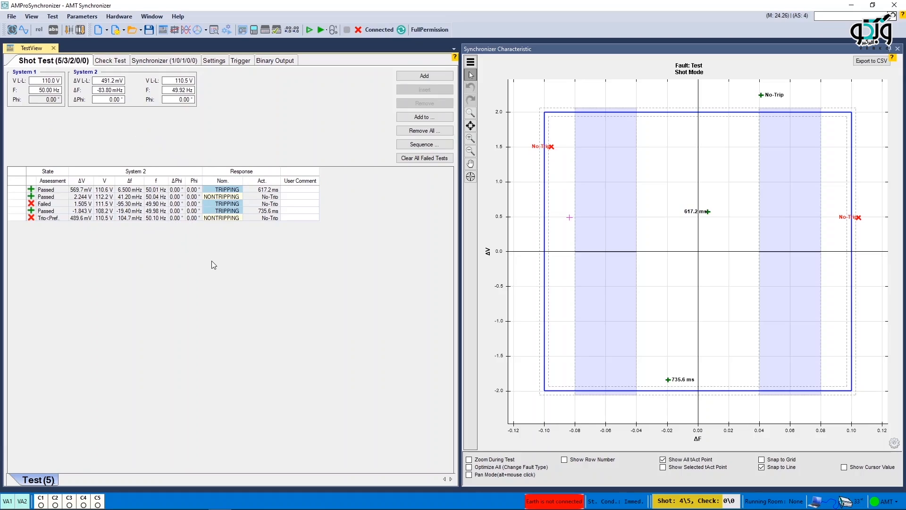
left_click(152, 61)
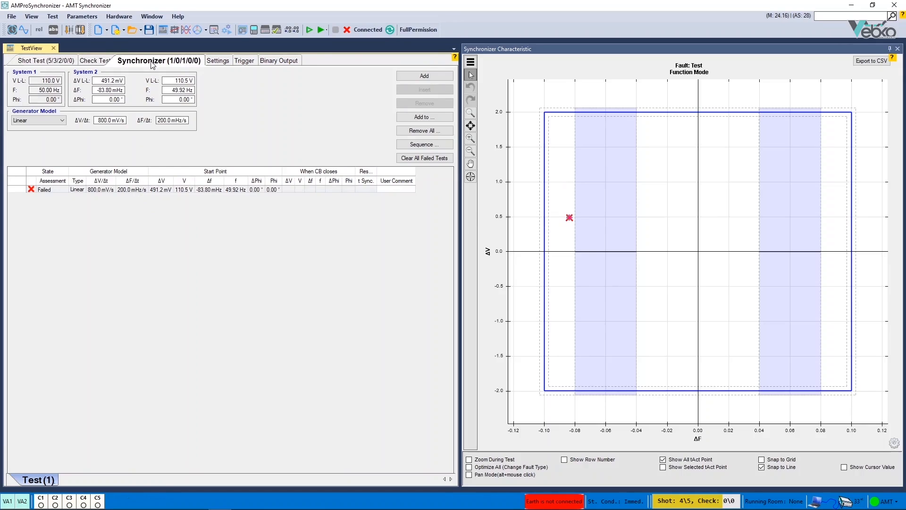
left_click(95, 60)
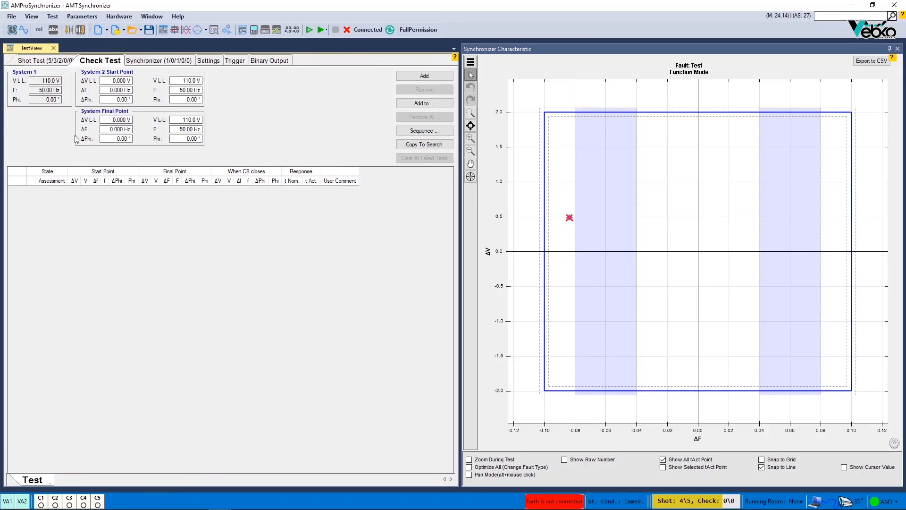
left_click(33, 61)
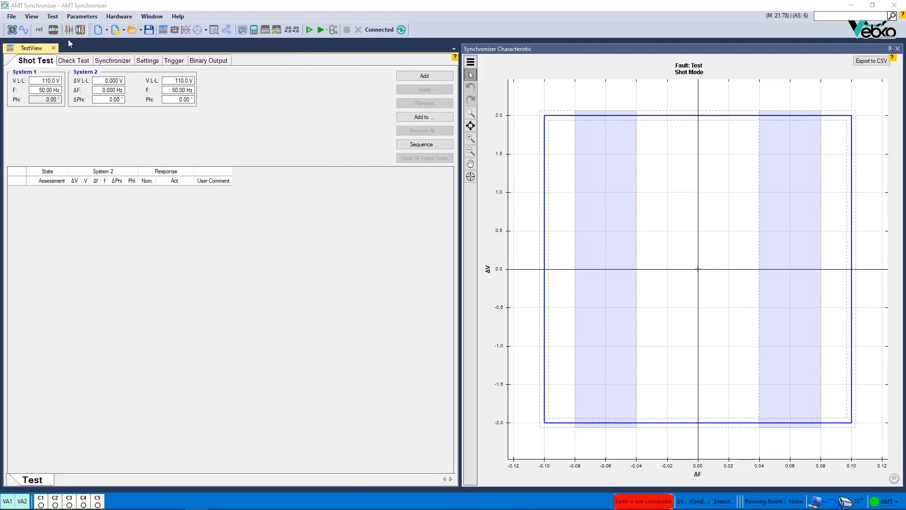
Step: Open the Report View for the new, empty synchronizer test
left_click(32, 16)
left_click(61, 157)
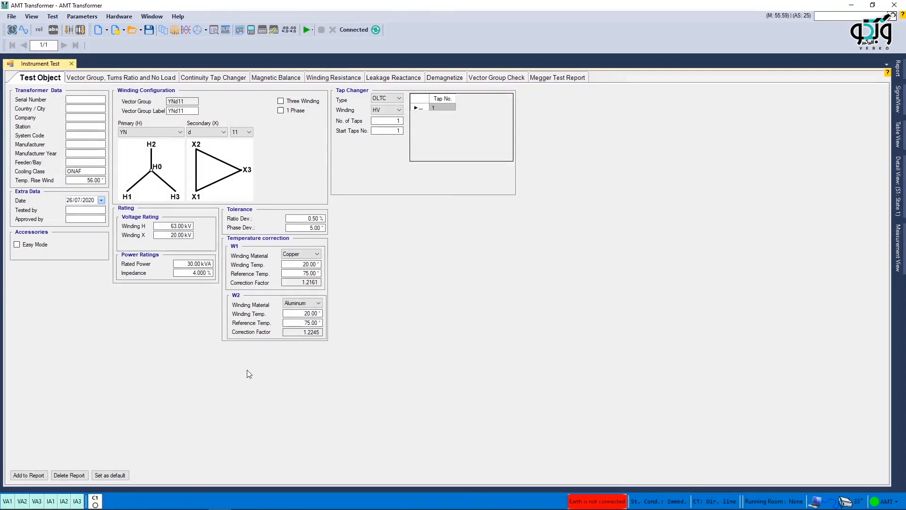
Step: In AMT Transformer, insert test rows for all taps at the end of the Vector Group, Turns Ratio and No Load table
left_click(133, 80)
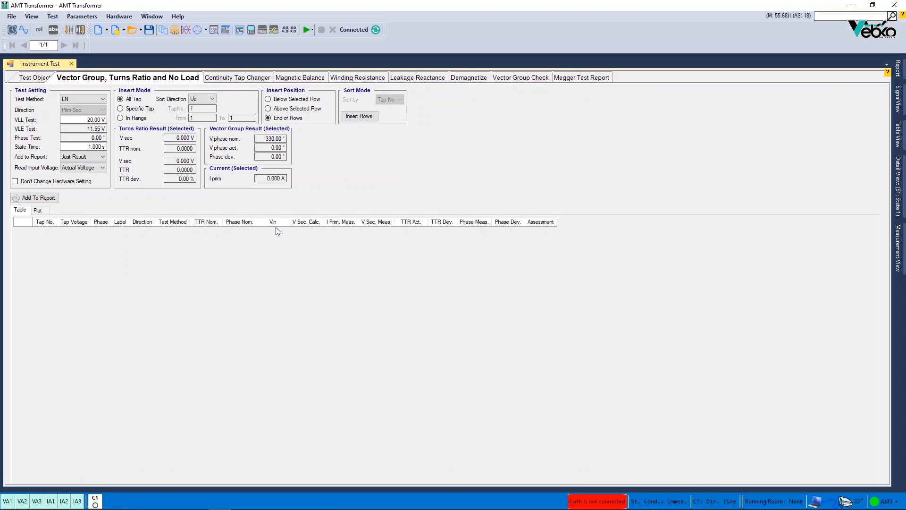
left_click(359, 116)
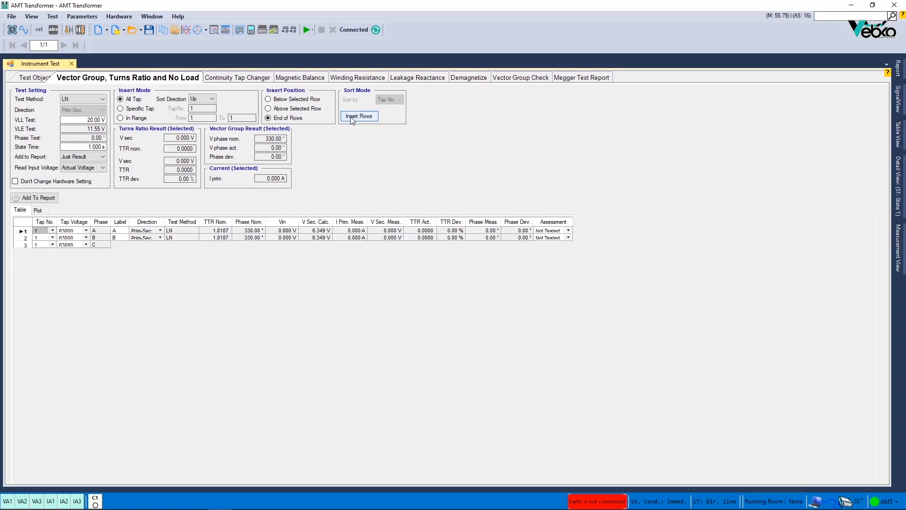
left_click(500, 294)
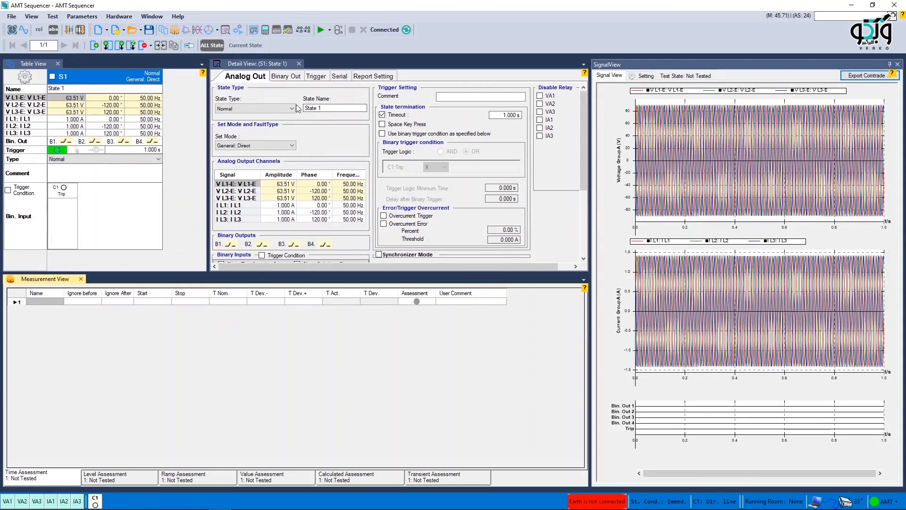
Step: In the AMT Sequencer hardware configuration, enable Show Actual Value for the voltage outputs, review the binary input and output settings, and accept
left_click(277, 30)
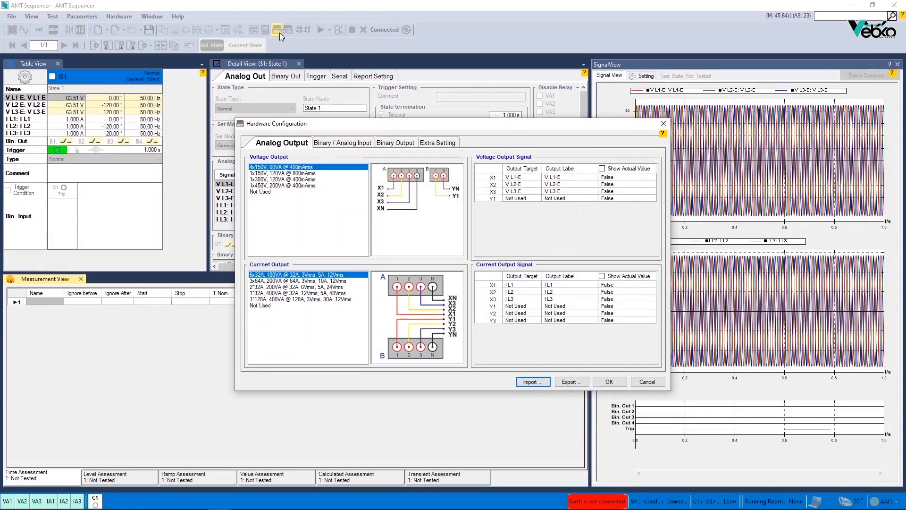
left_click(606, 169)
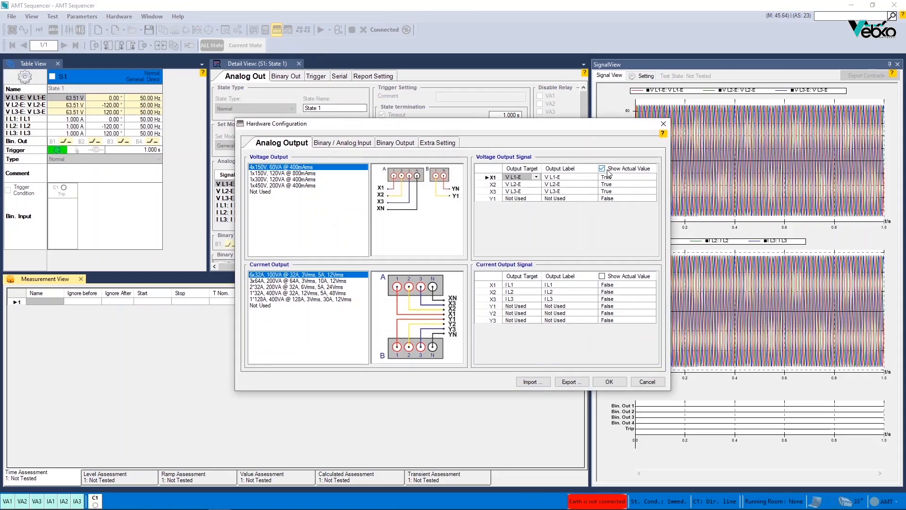
left_click(370, 142)
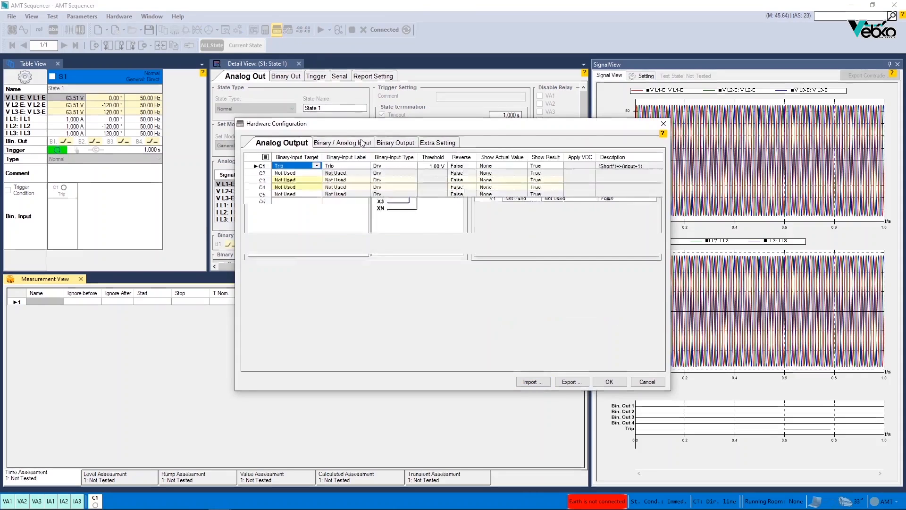
left_click(386, 144)
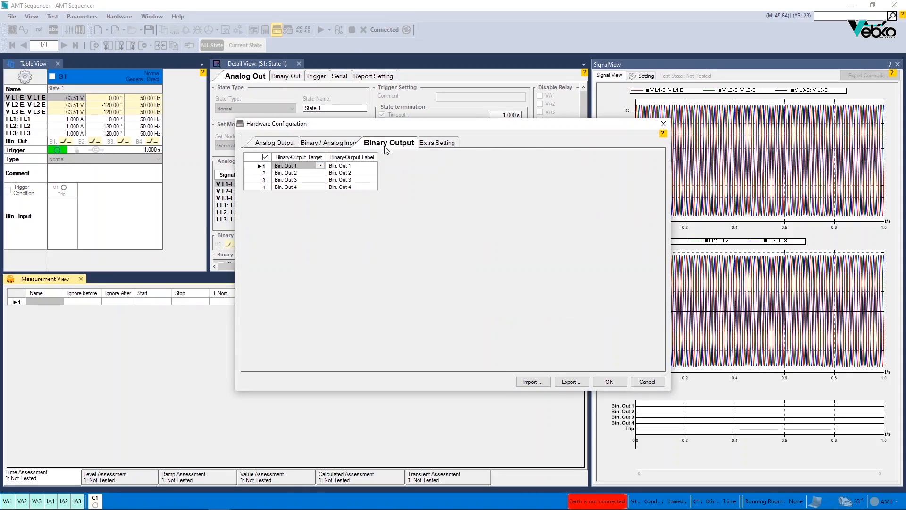
left_click(284, 148)
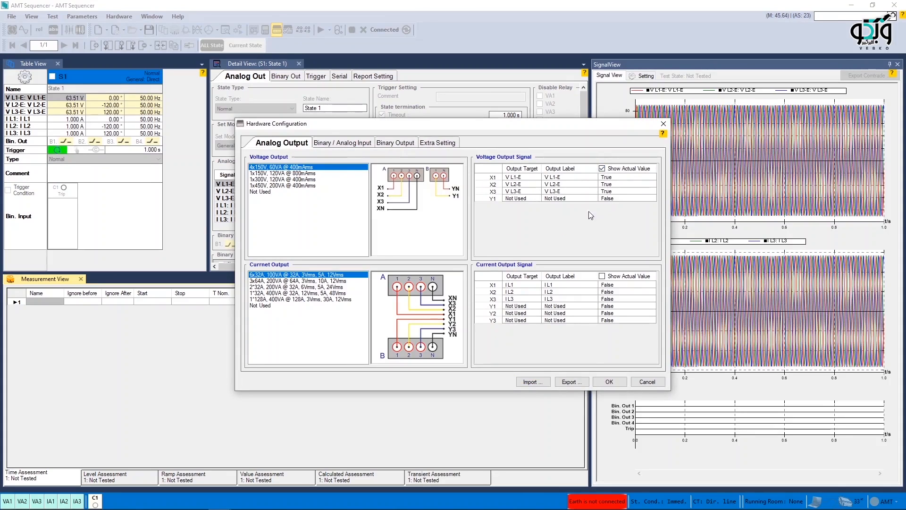
left_click(609, 381)
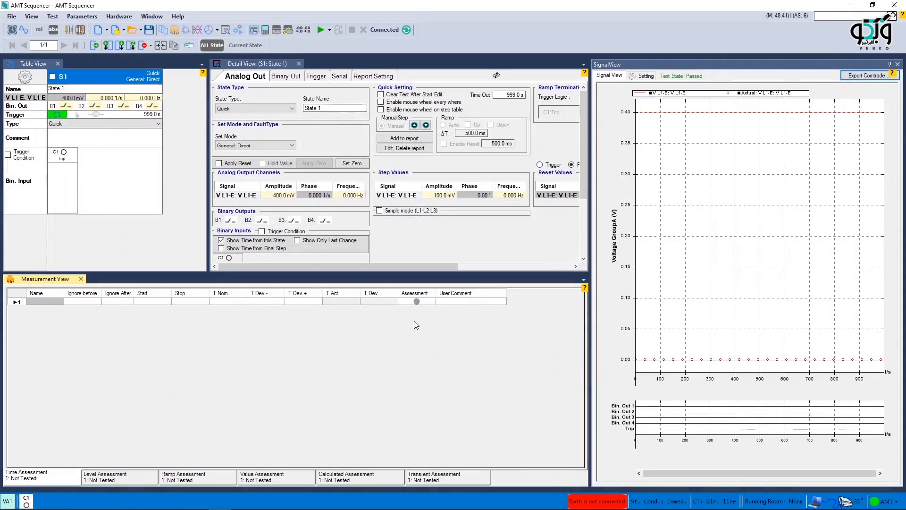
Step: In the hardware configuration, set the threshold of the C1 trip binary input to 0.7 V and accept
left_click(276, 29)
left_click(339, 143)
left_click(430, 165)
type("1")
key("Return")
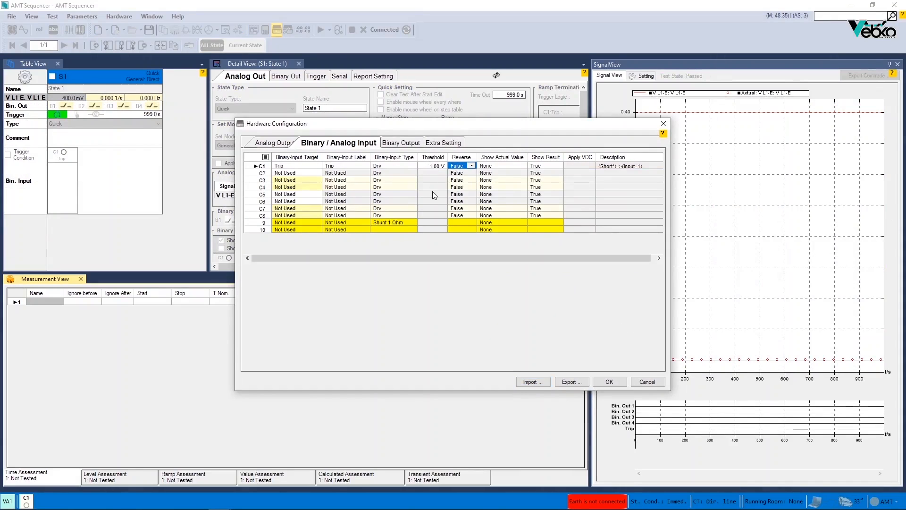
left_click(428, 166)
left_click(429, 166)
type("0.7")
key("Tab")
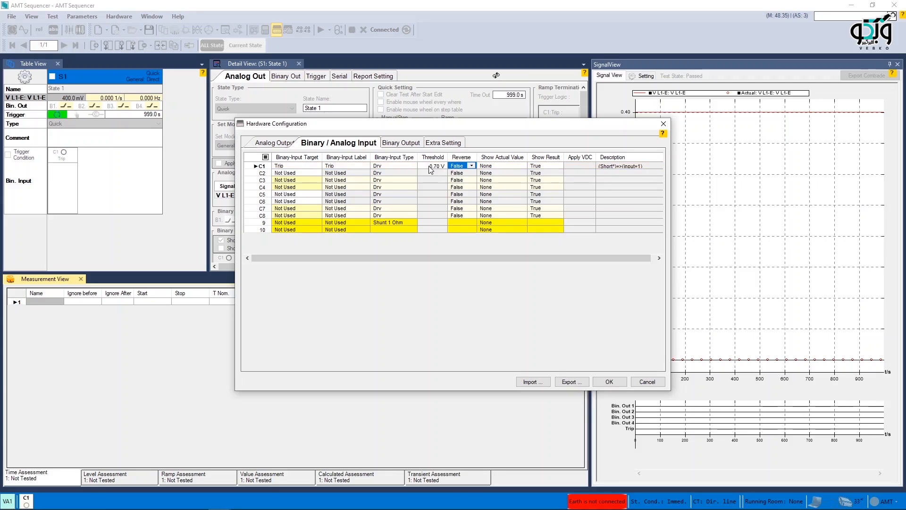
left_click(609, 382)
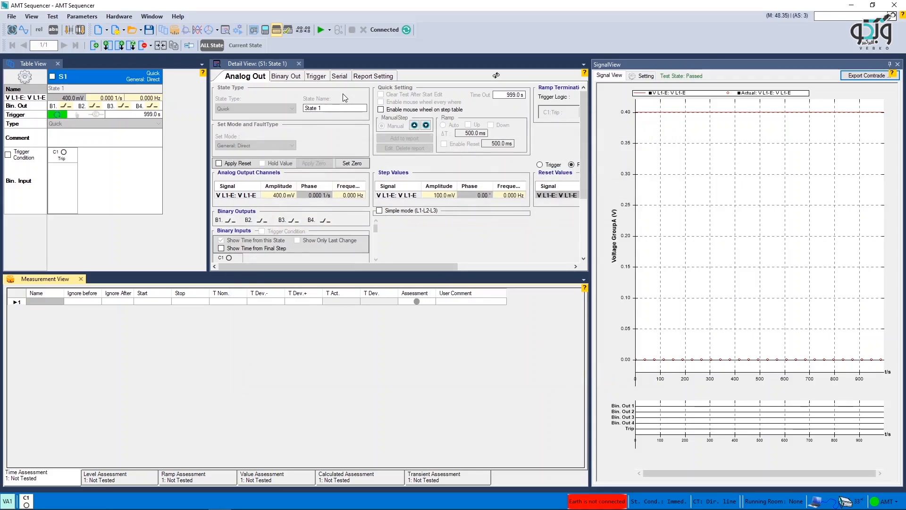
Step: Start the quick test and manually raise the V L1-E amplitude four times in 100 mV steps
left_click(320, 30)
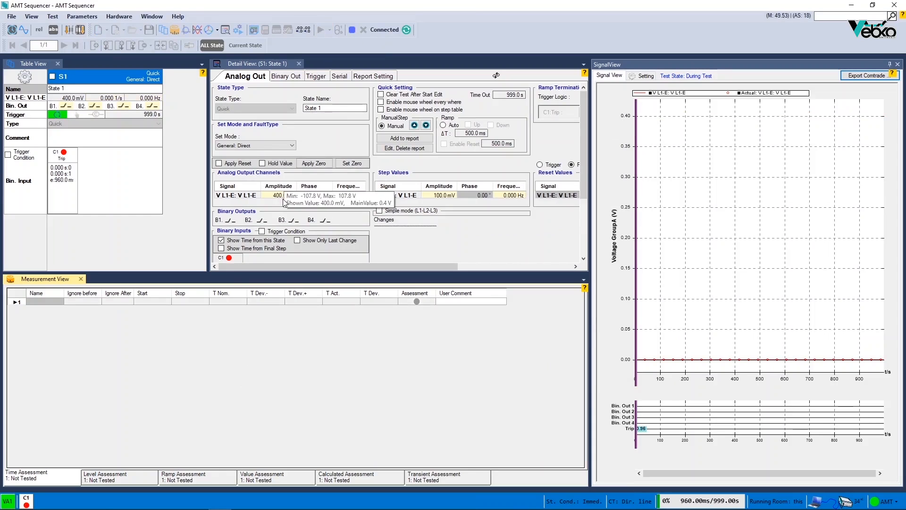
left_click(414, 126)
left_click(414, 125)
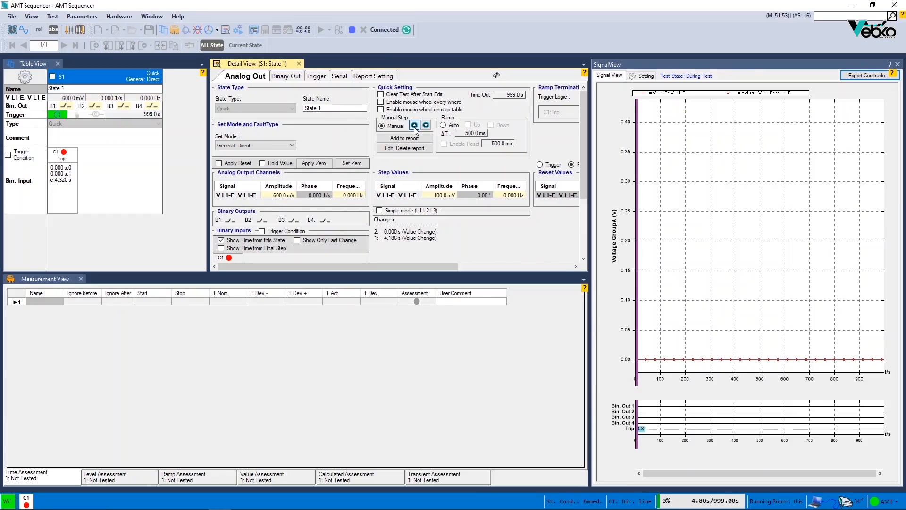
left_click(415, 125)
left_click(414, 125)
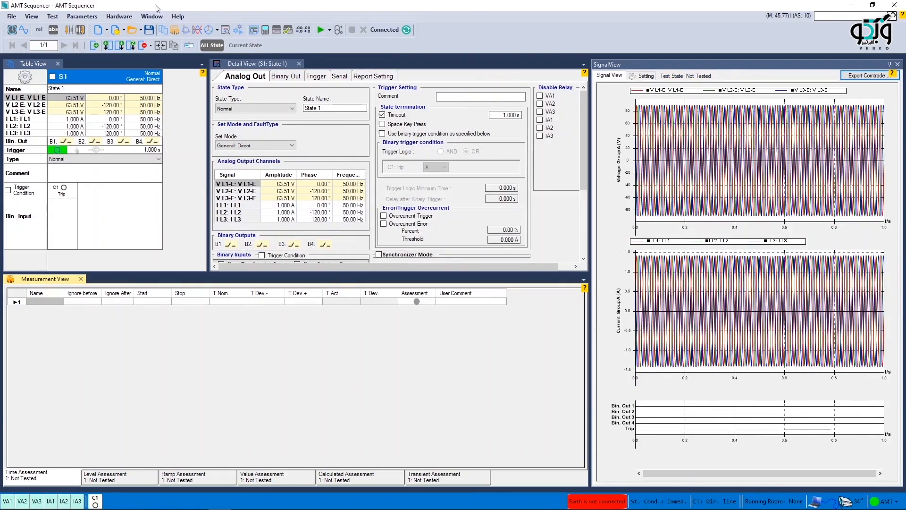
Step: Apply the Default Undock Layout to the Sequencer windows and choose the VS2005 schema
left_click(152, 16)
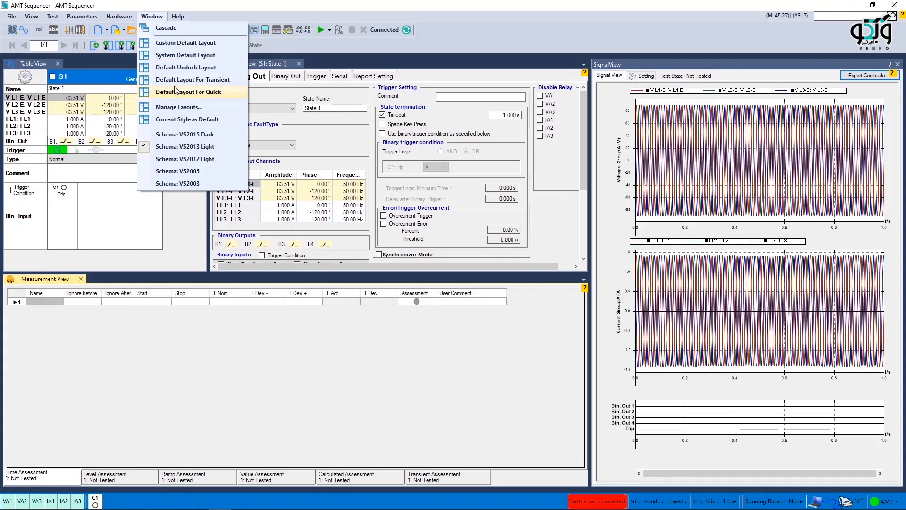
left_click(181, 69)
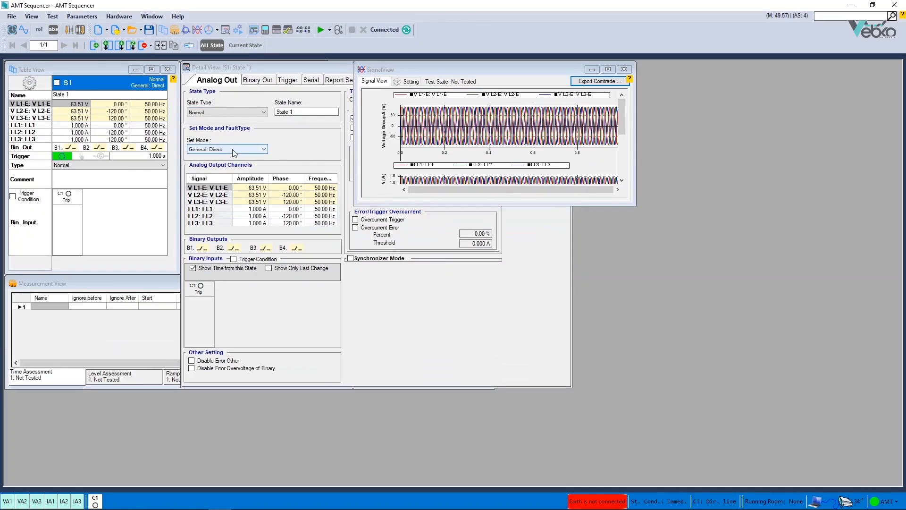
left_click(153, 17)
left_click(178, 170)
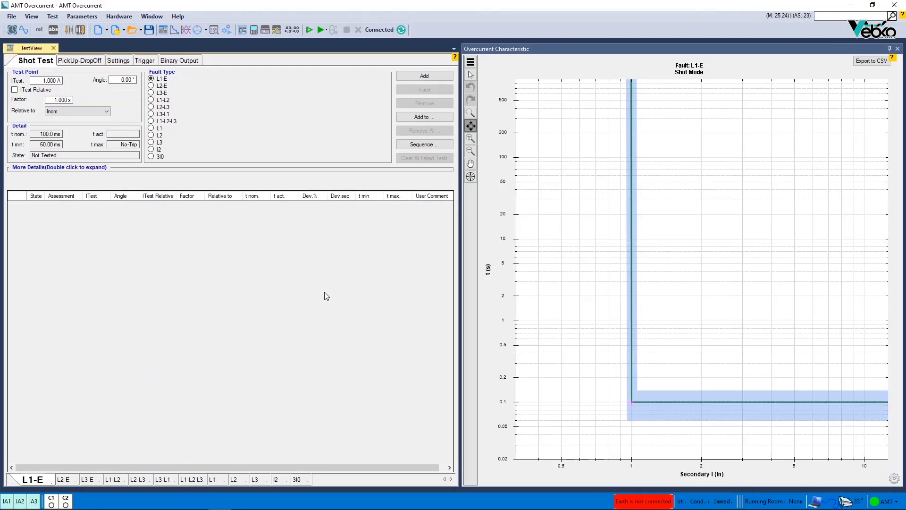
Step: In AMT Overcurrent, show the PickUp-DropOff test with its details expanded and add the test point for L1-E
left_click(89, 61)
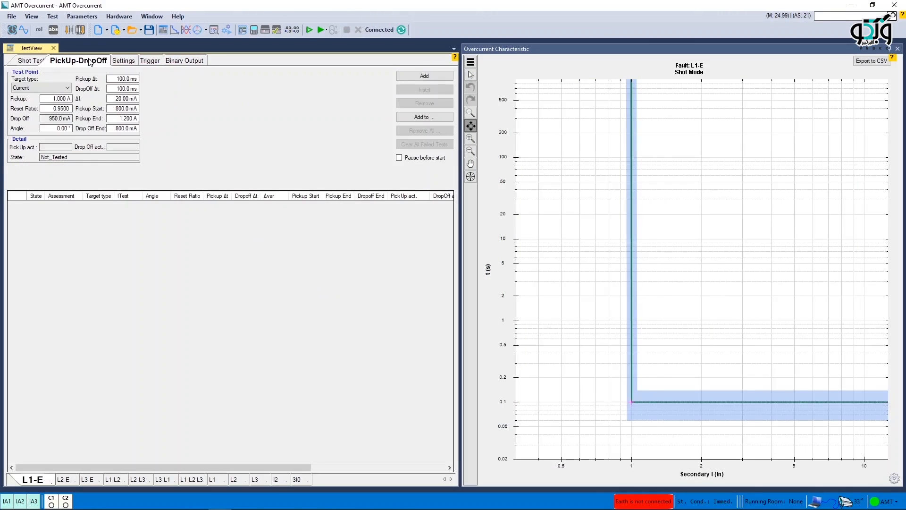
double_click(59, 167)
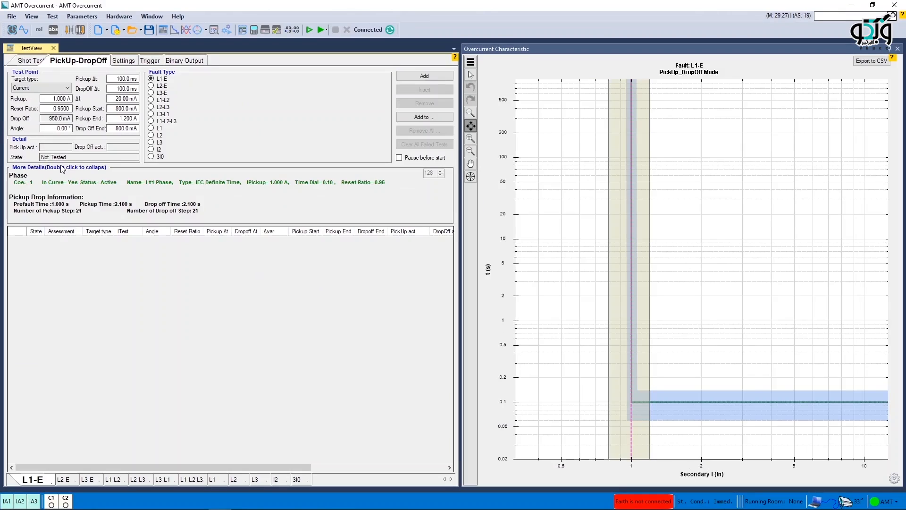
left_click(770, 255)
left_click(438, 77)
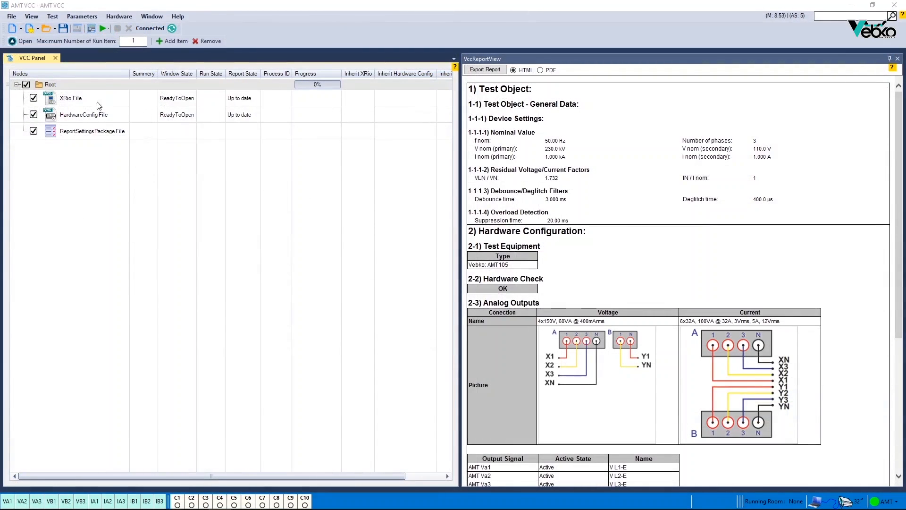
Step: In AMT VCC, add a Pause Window item, enter a web address as its description and accept
left_click(176, 41)
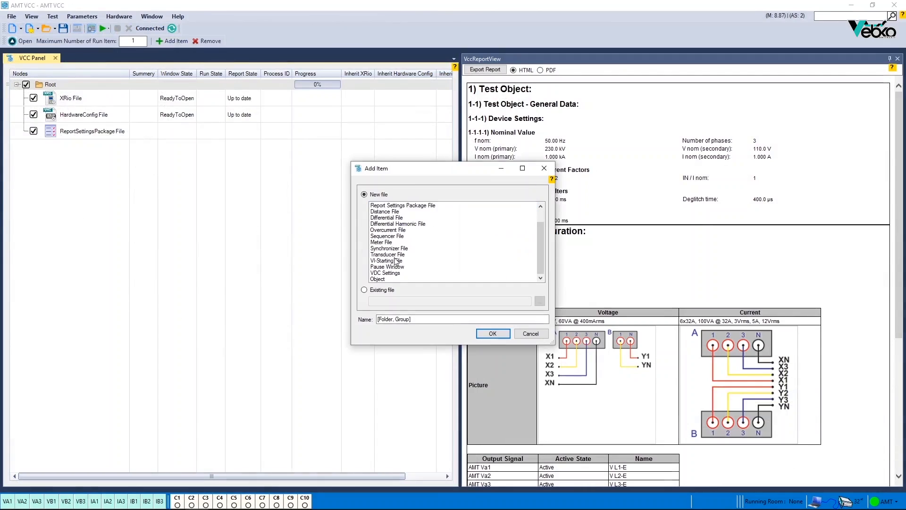
left_click(386, 266)
left_click(491, 334)
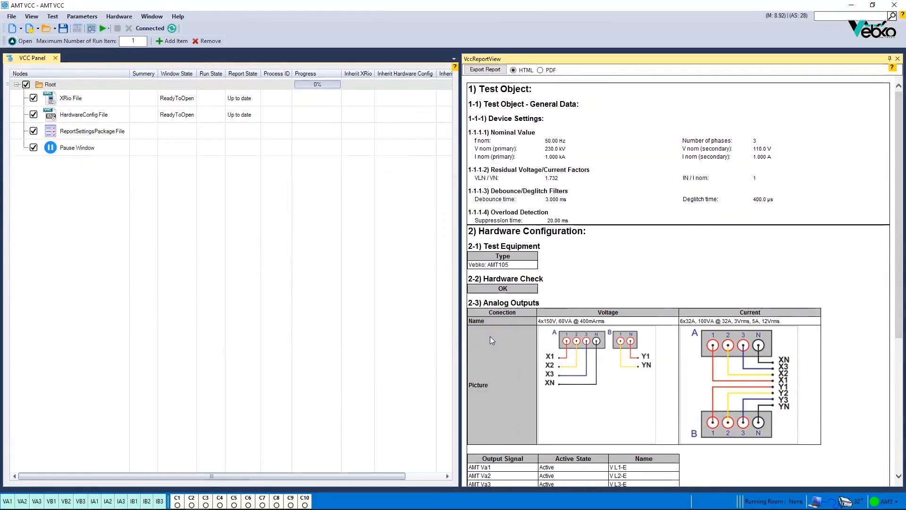
double_click(80, 147)
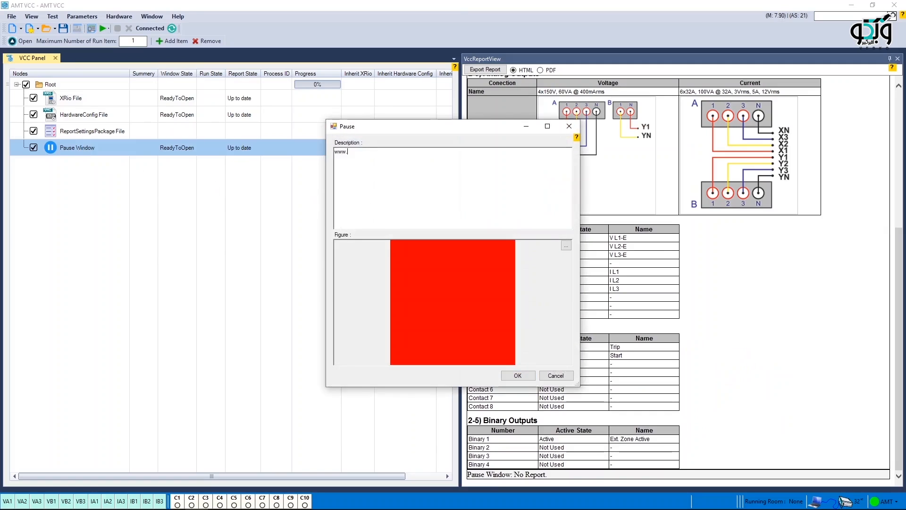
left_click(518, 375)
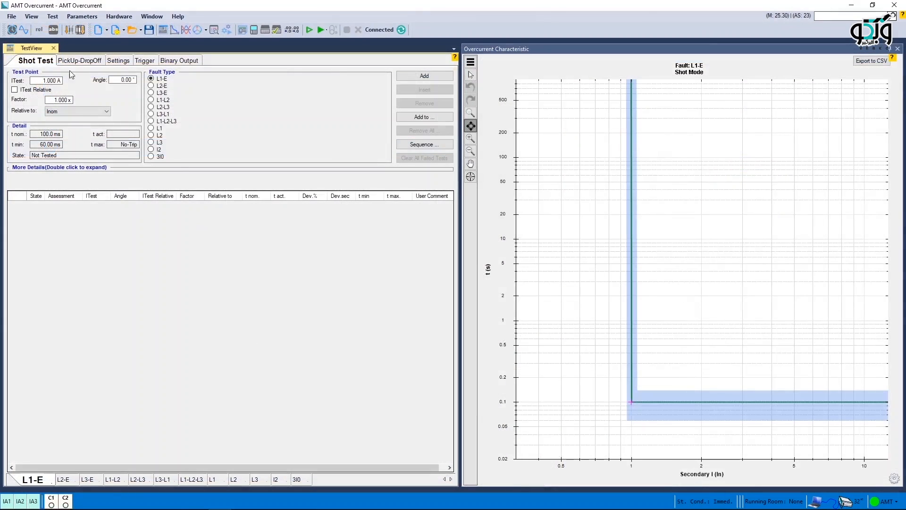
Step: In AMT Overcurrent, open the saved test file AEG ps451.vaoc from the desktop
left_click(12, 16)
left_click(37, 54)
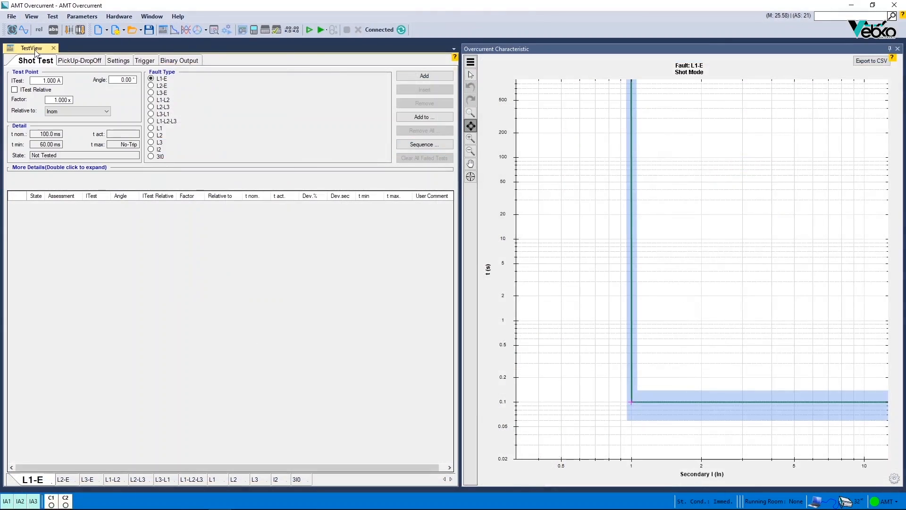
left_click(184, 90)
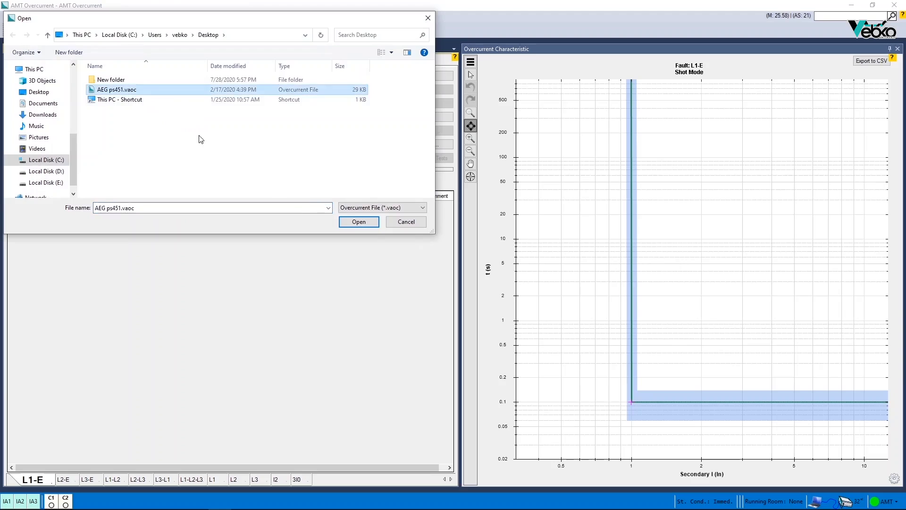
left_click(358, 224)
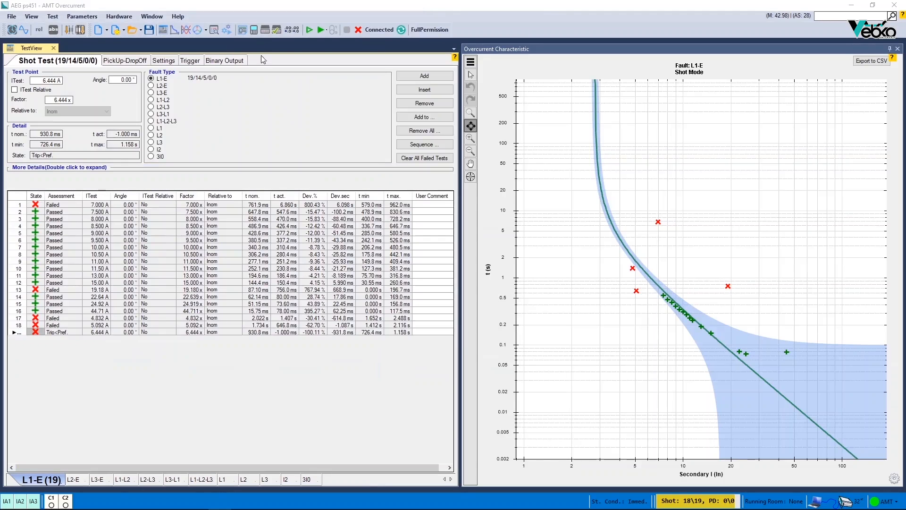
Step: Review the analog output and binary input settings in the loaded test's hardware configuration, and accept
left_click(263, 33)
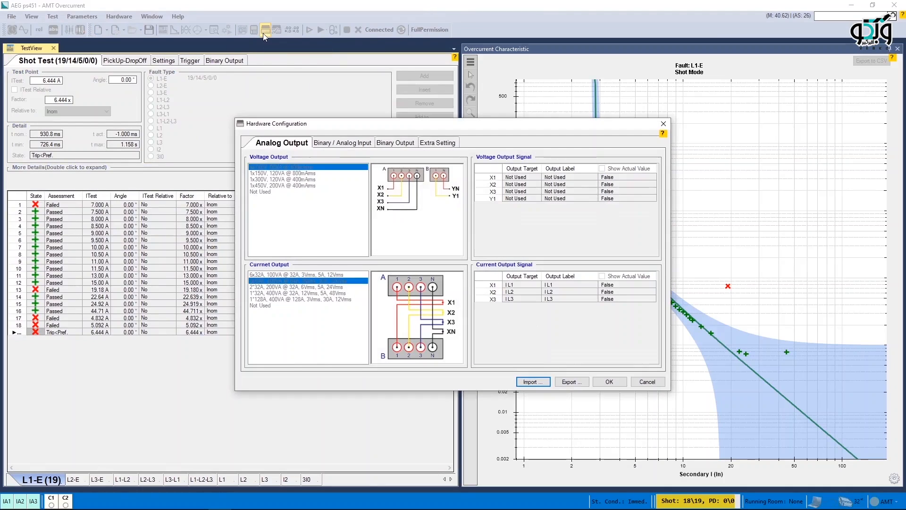
left_click(339, 144)
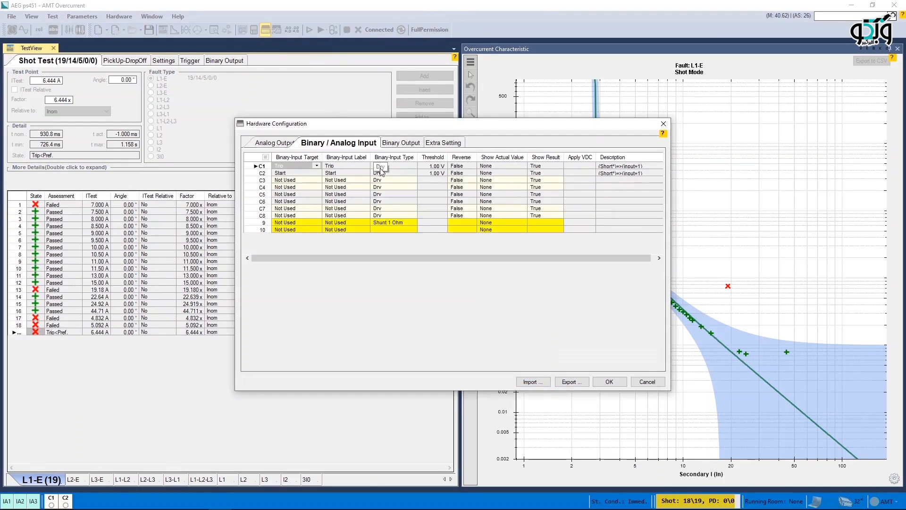
left_click(609, 382)
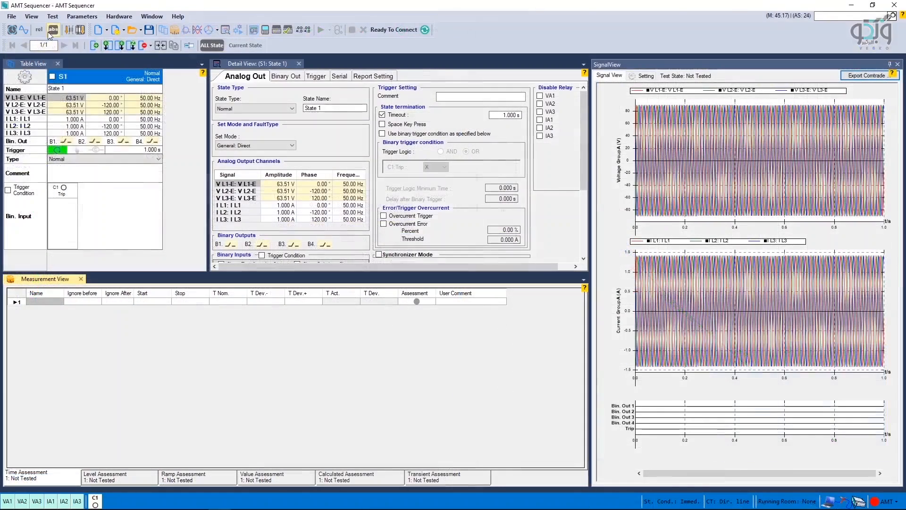
Step: In AMT Sequencer, load excel file.xlsx from the desktop as the Fill Excel File input and close the dialog
left_click(11, 16)
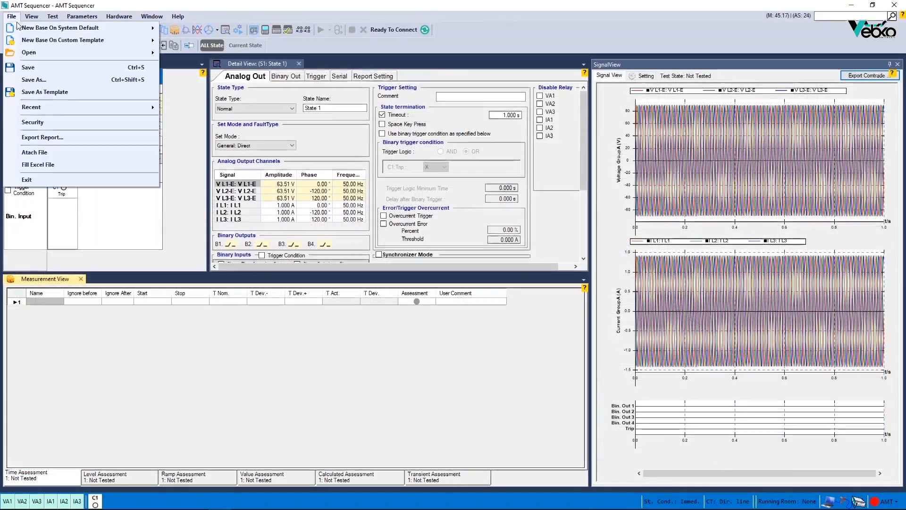
left_click(48, 164)
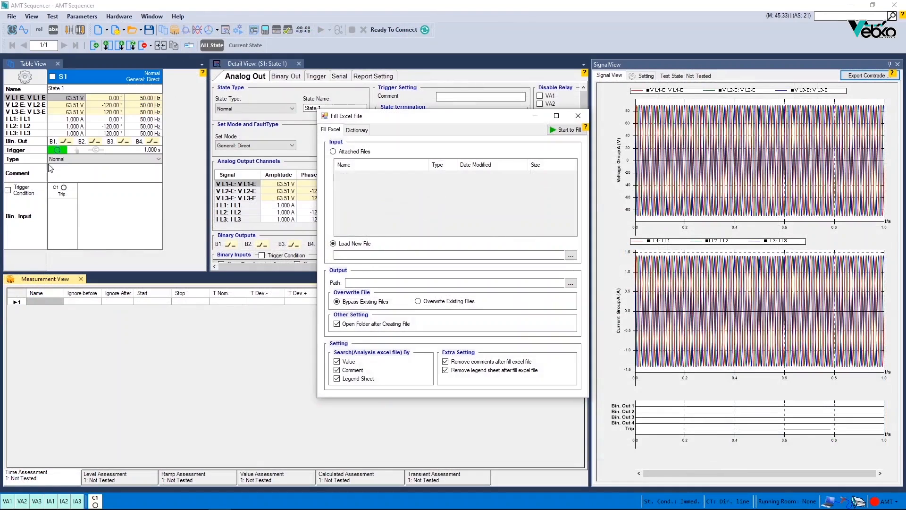
left_click(571, 255)
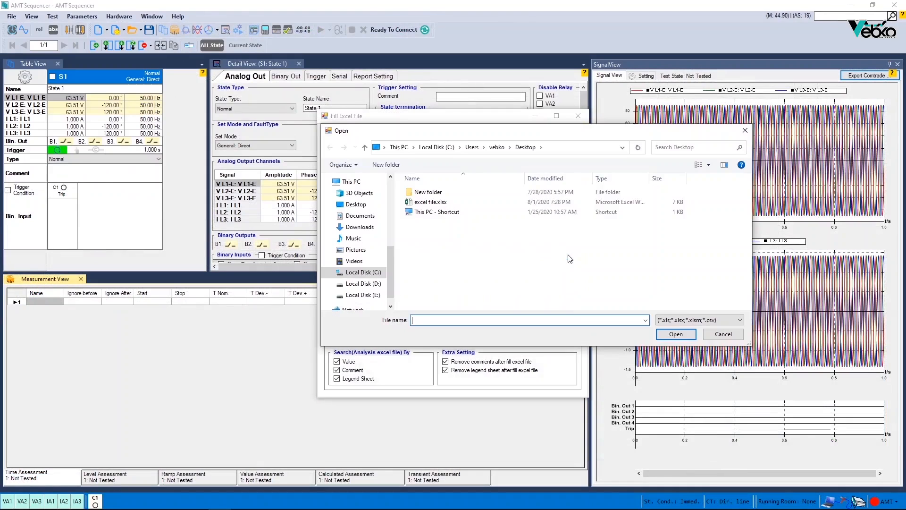
left_click(436, 202)
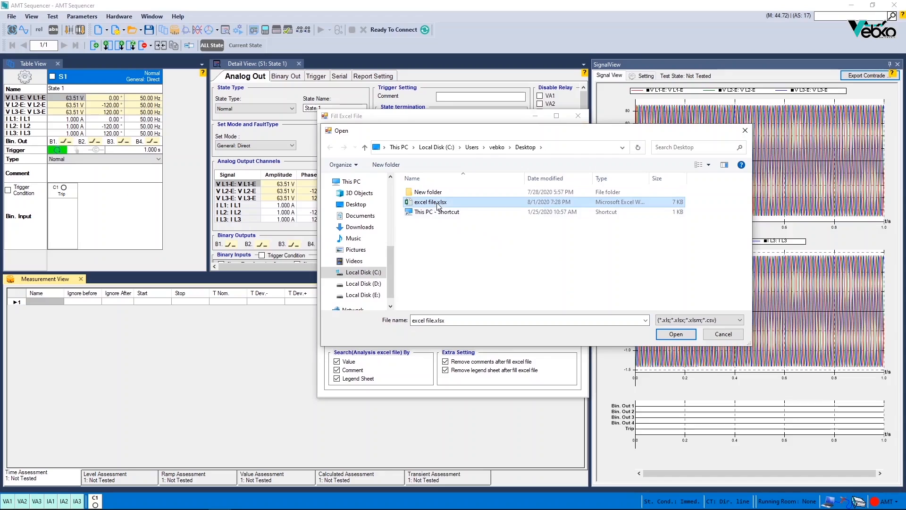
double_click(438, 207)
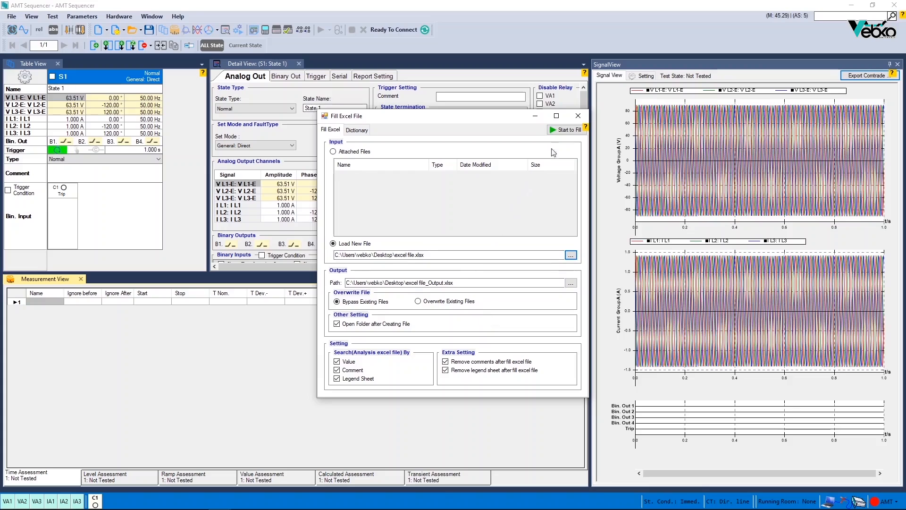
left_click(577, 116)
Step: Run Fill Excel File with removal of the legend sheet turned off, and close the dialog
left_click(11, 16)
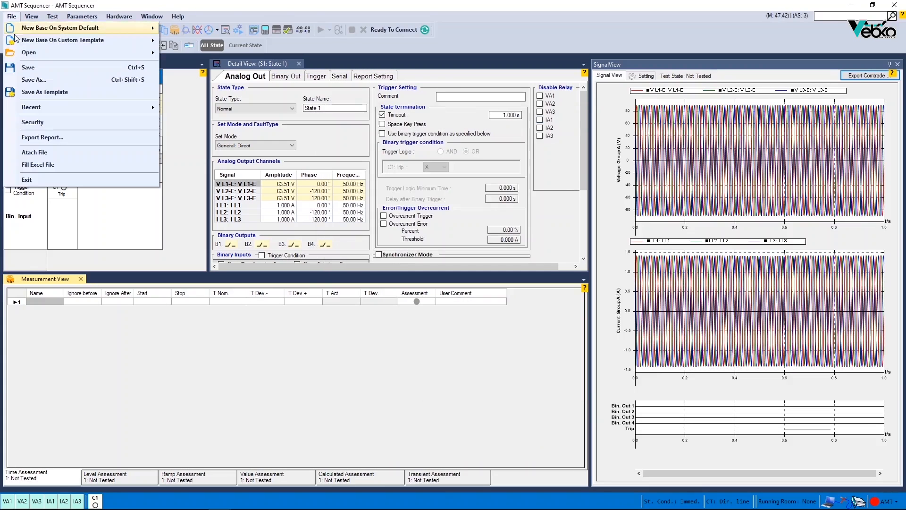
left_click(45, 163)
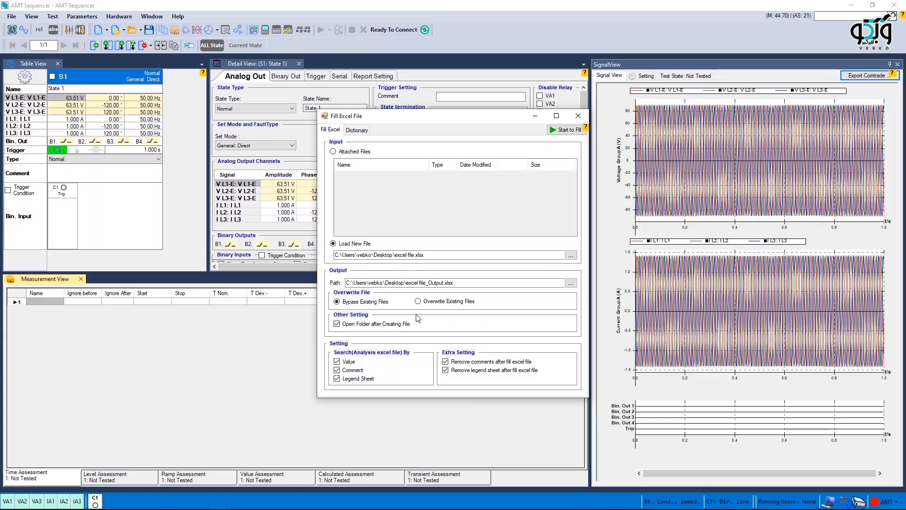
left_click(445, 370)
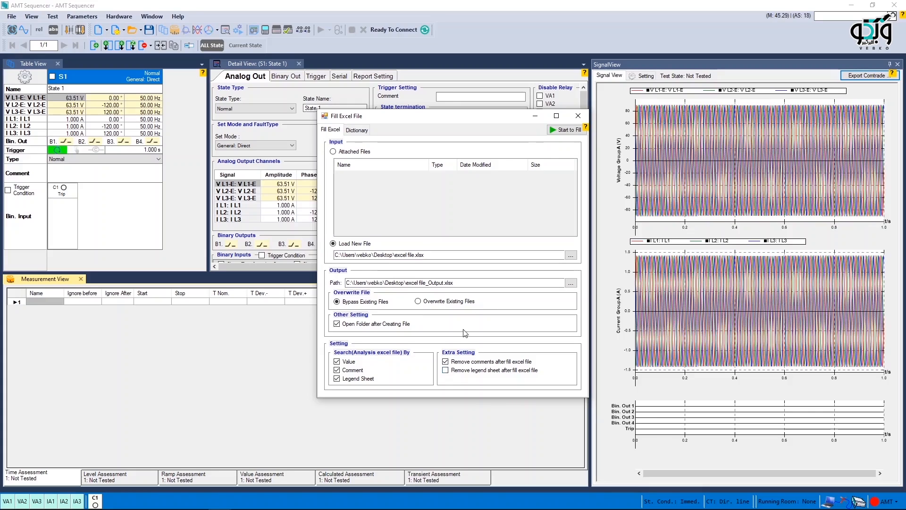
left_click(555, 136)
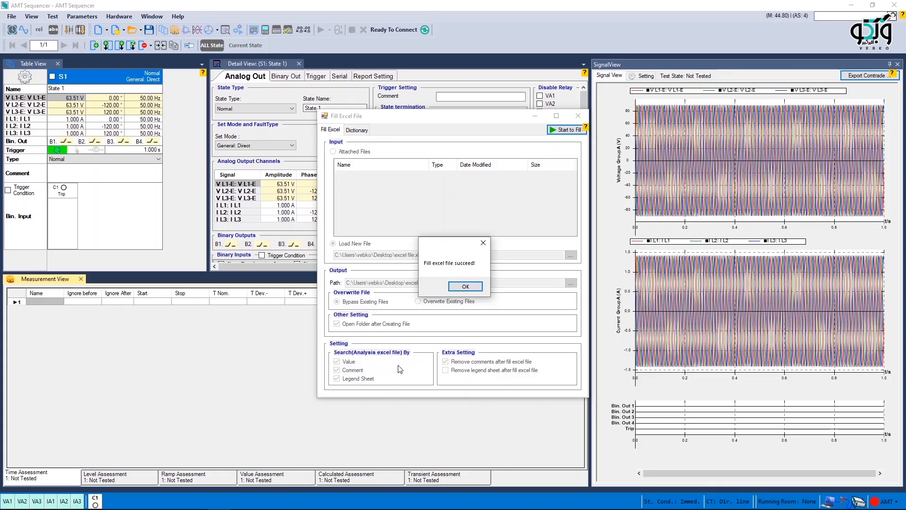
left_click(455, 286)
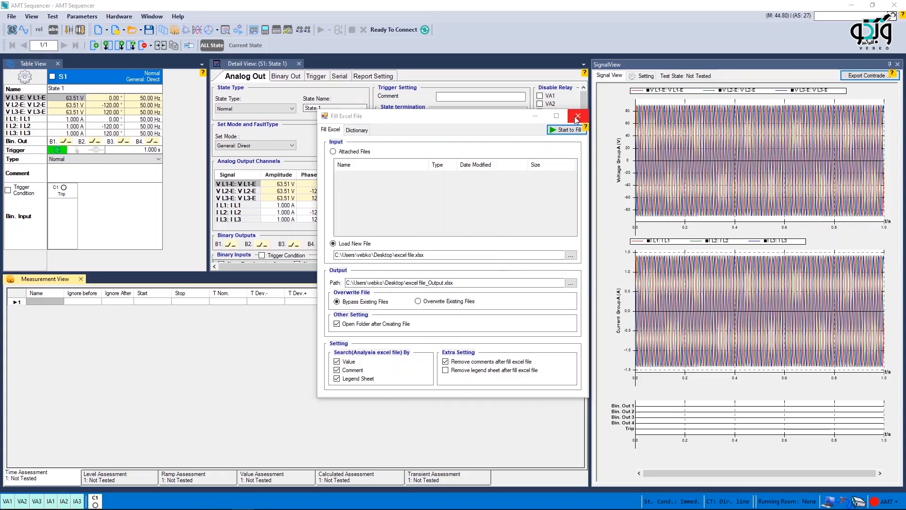
key("Escape")
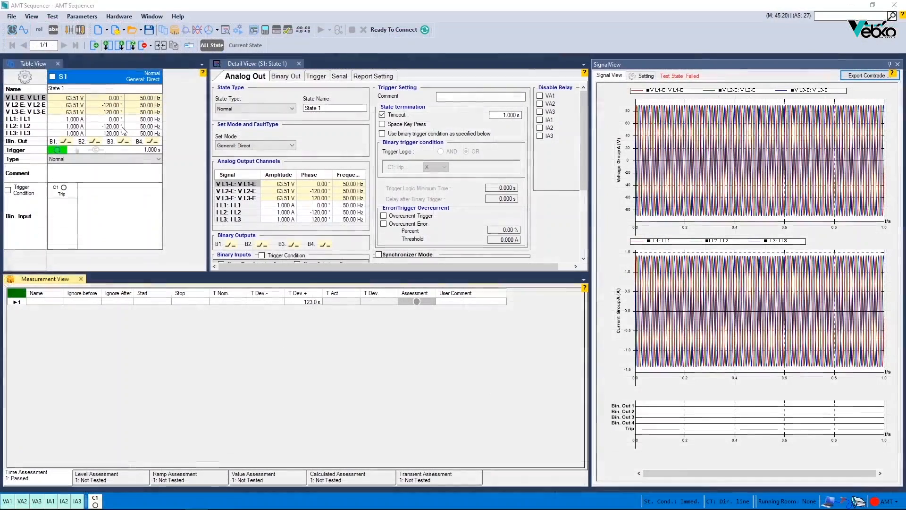
Step: Reload the updated excel file.xlsx in Fill Excel File and fill it into the output file excel file_Output.xlsx
left_click(14, 16)
left_click(52, 163)
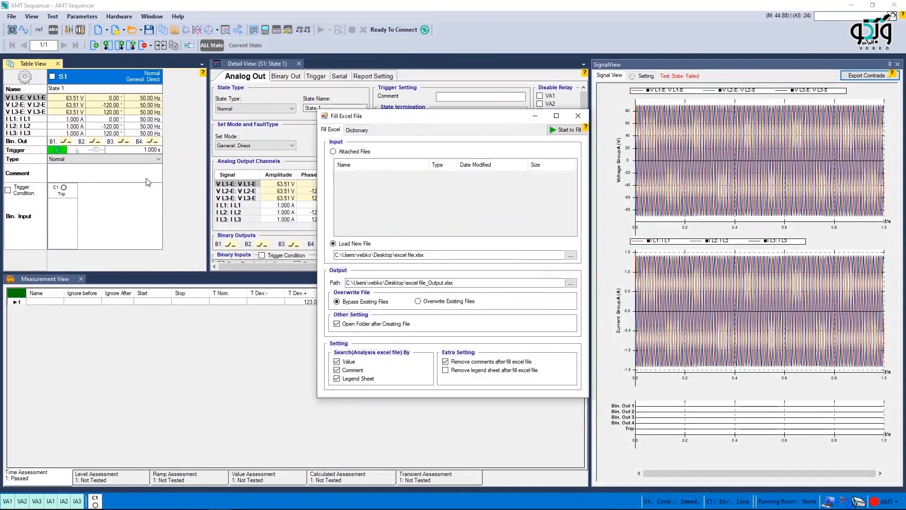
left_click(571, 255)
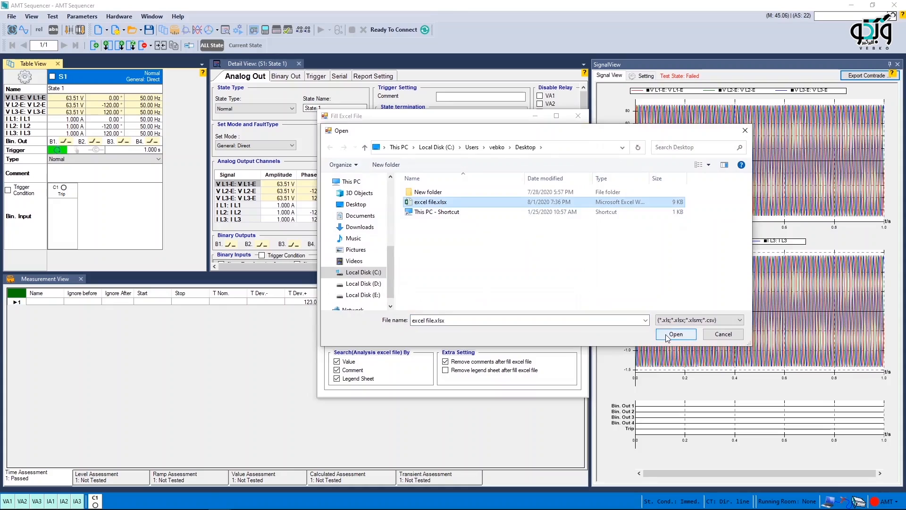
left_click(668, 335)
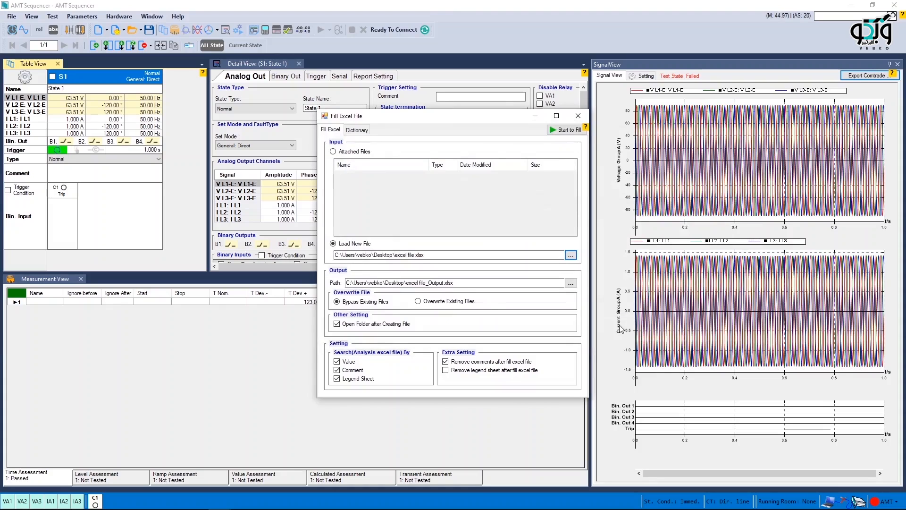
left_click(572, 133)
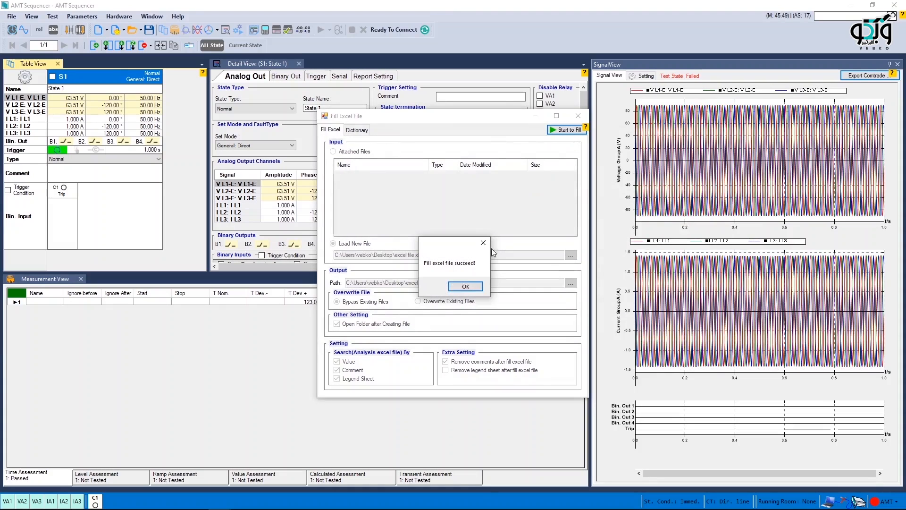
left_click(466, 286)
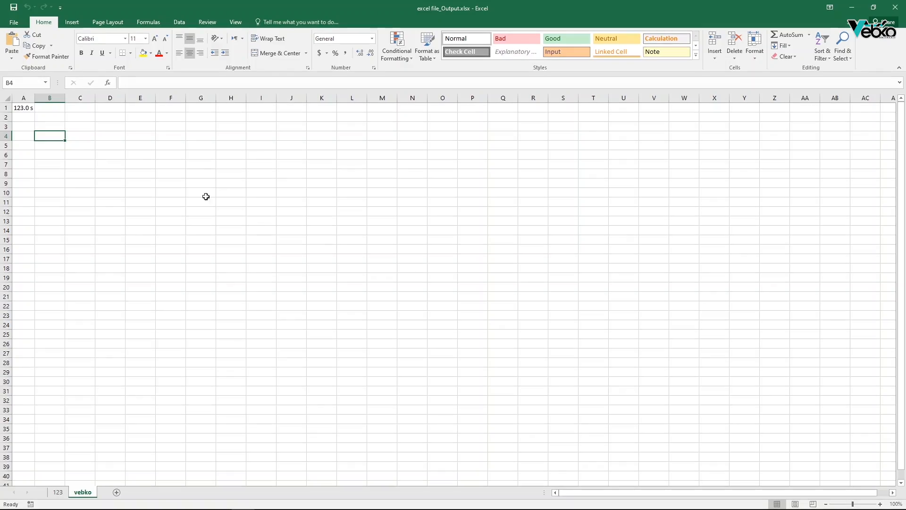